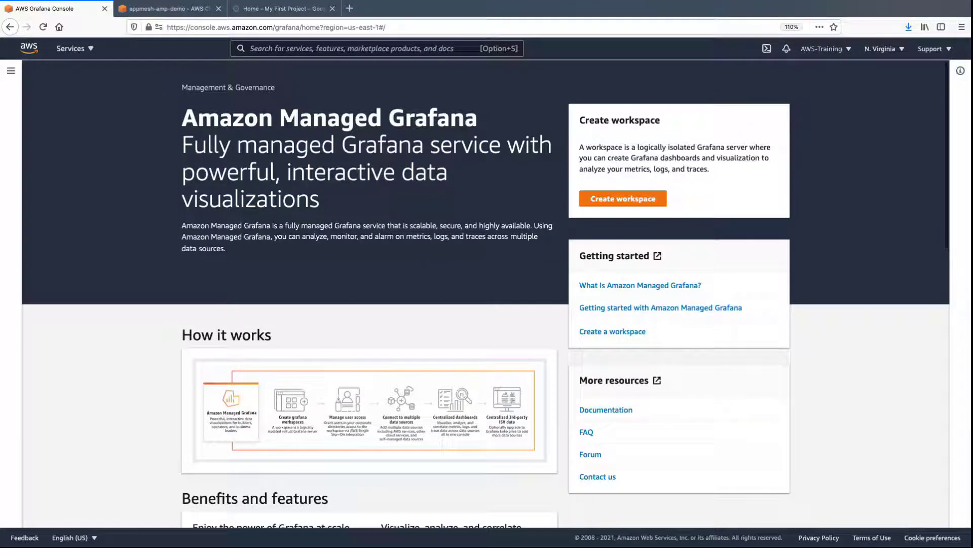
# Show all Amazon Managed Grafana workspaces from the side menu
pyautogui.click(11, 71)
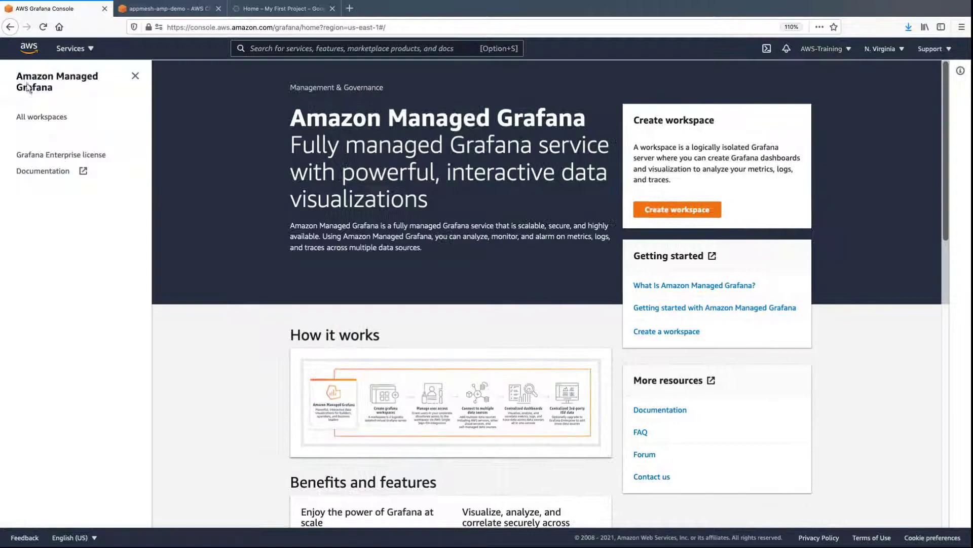
pyautogui.click(61, 120)
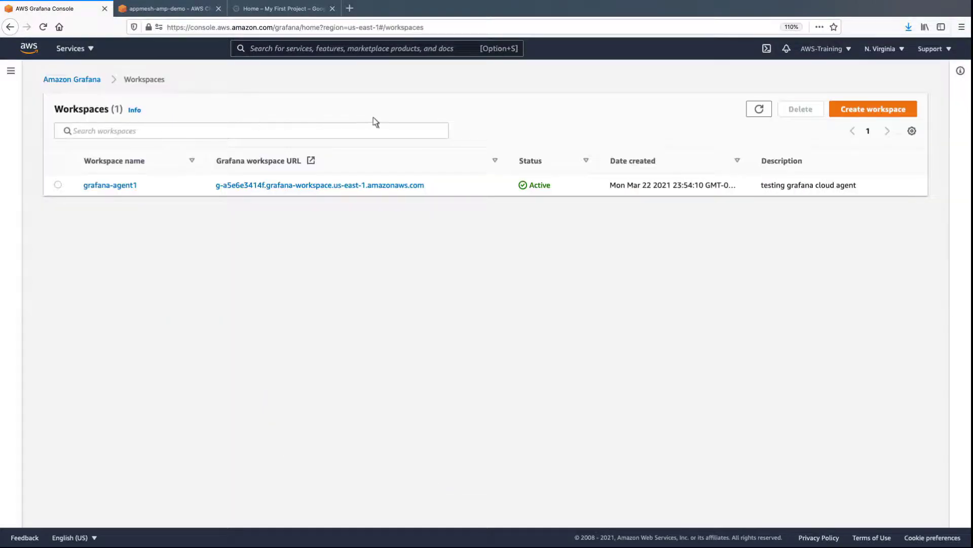
# Start a new workspace named gcp-grafana-demo and continue past the details step
pyautogui.click(838, 112)
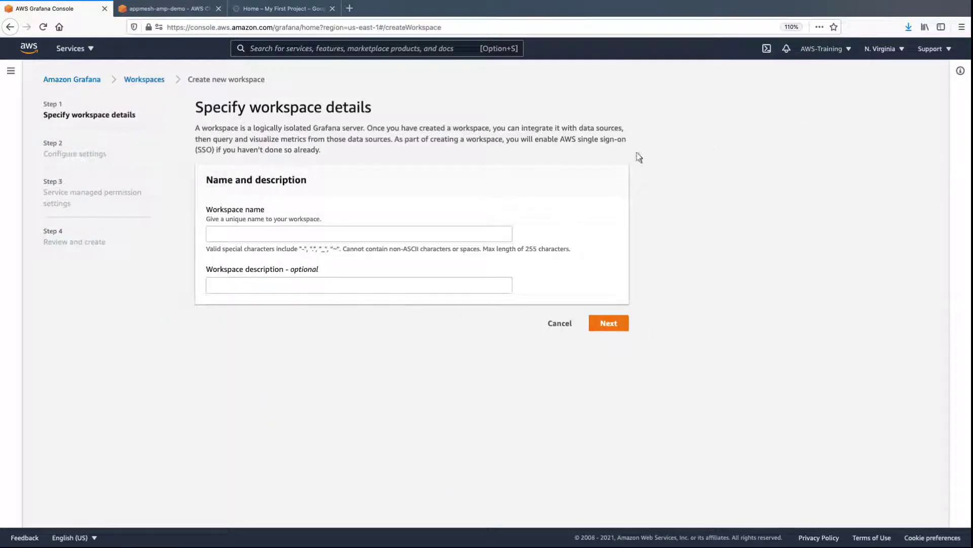
pyautogui.click(232, 234)
pyautogui.write('gcp-grafana-demo')
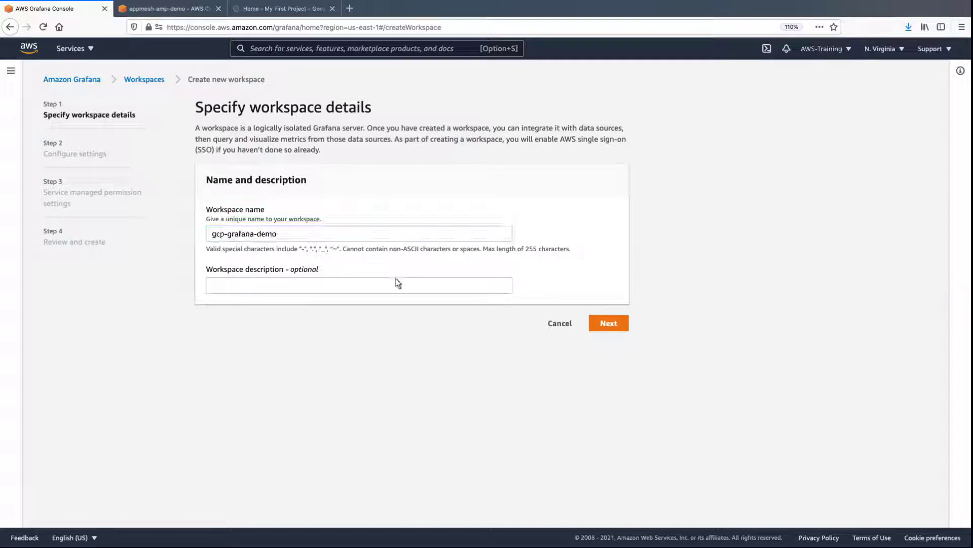
pyautogui.click(596, 324)
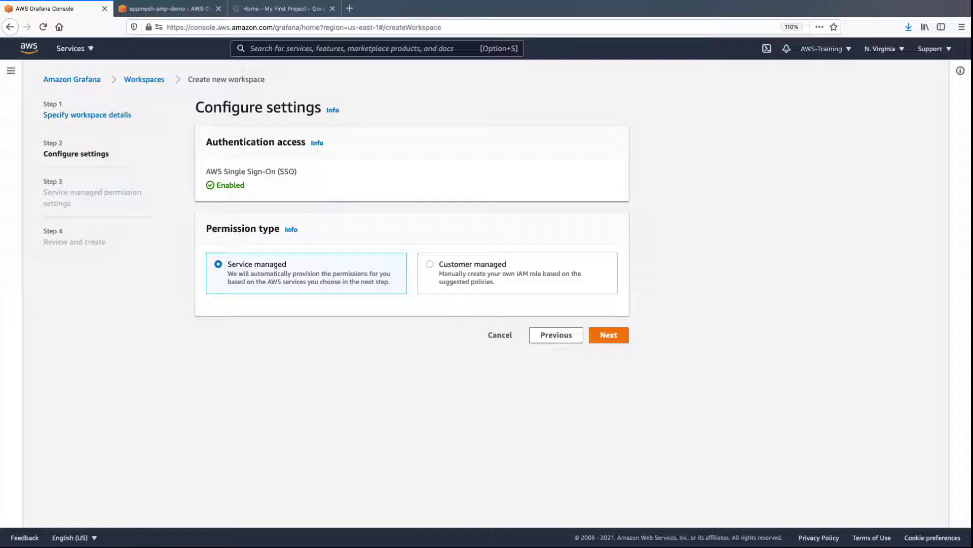
# Keep service-managed permissions and allow all six data sources plus Amazon SNS notifications
pyautogui.click(610, 335)
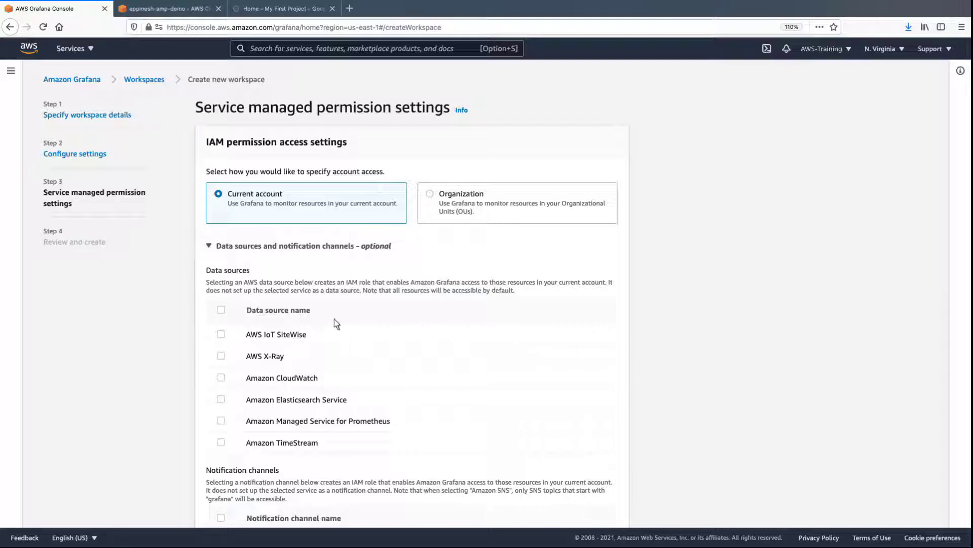
pyautogui.click(221, 310)
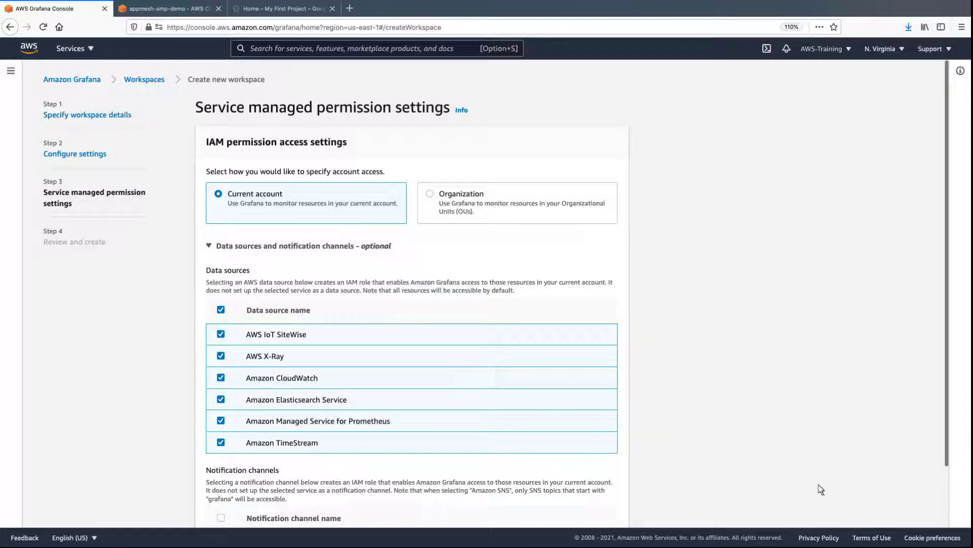
pyautogui.scroll(-3, 944, 522)
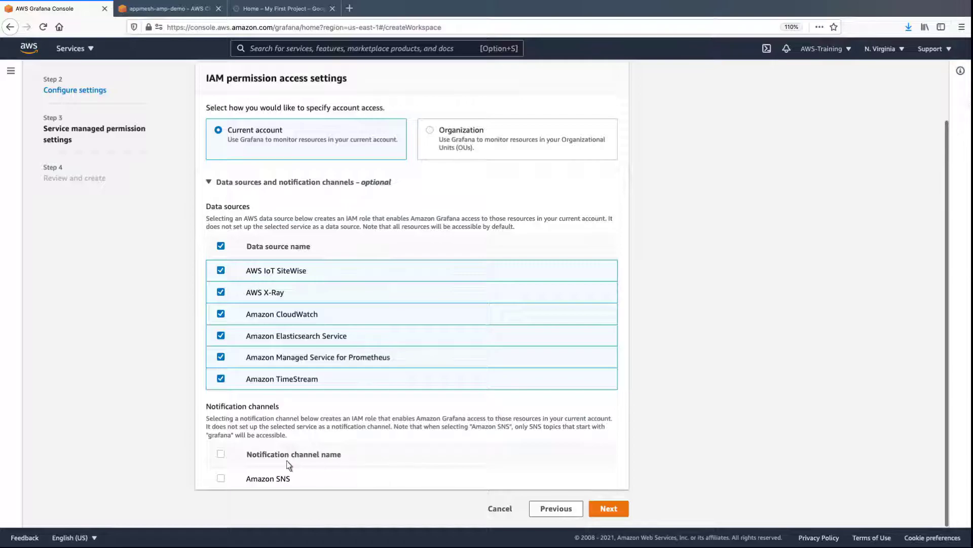
pyautogui.click(221, 454)
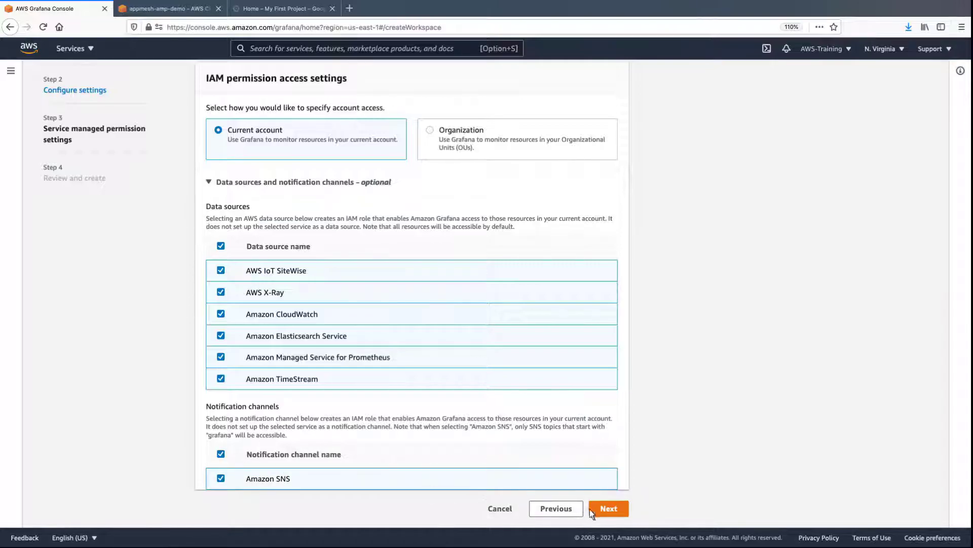
# Review the settings and create the gcp-grafana-demo workspace
pyautogui.click(607, 509)
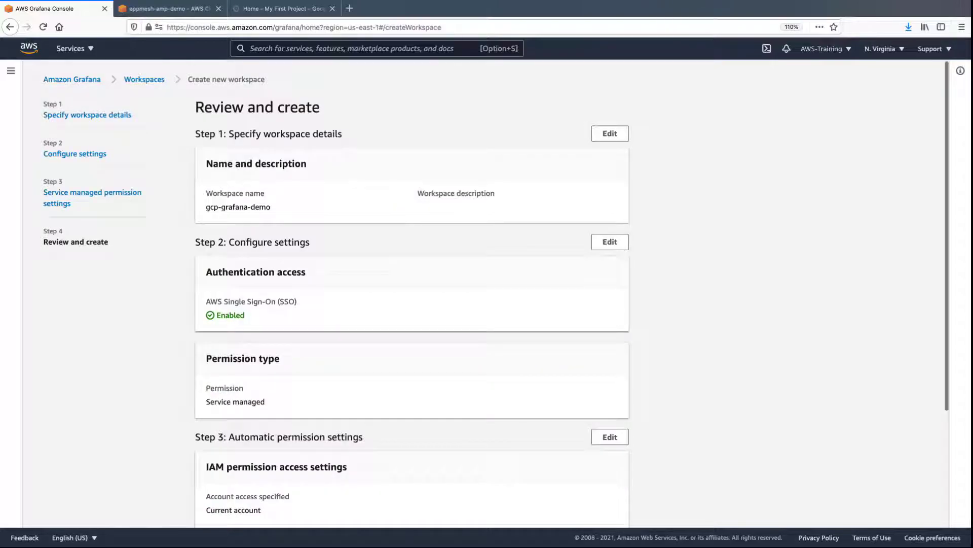
pyautogui.scroll(-2, 946, 527)
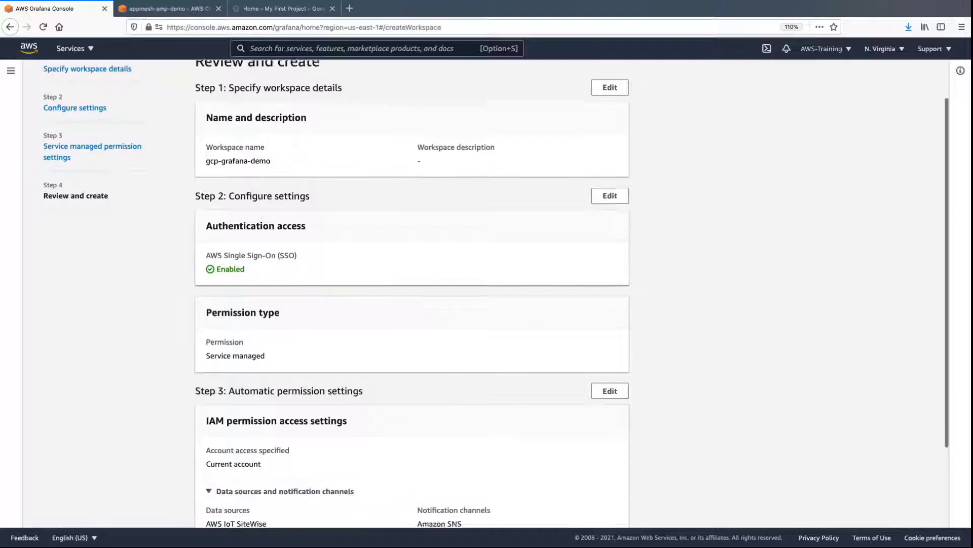
pyautogui.scroll(-2, 892, 527)
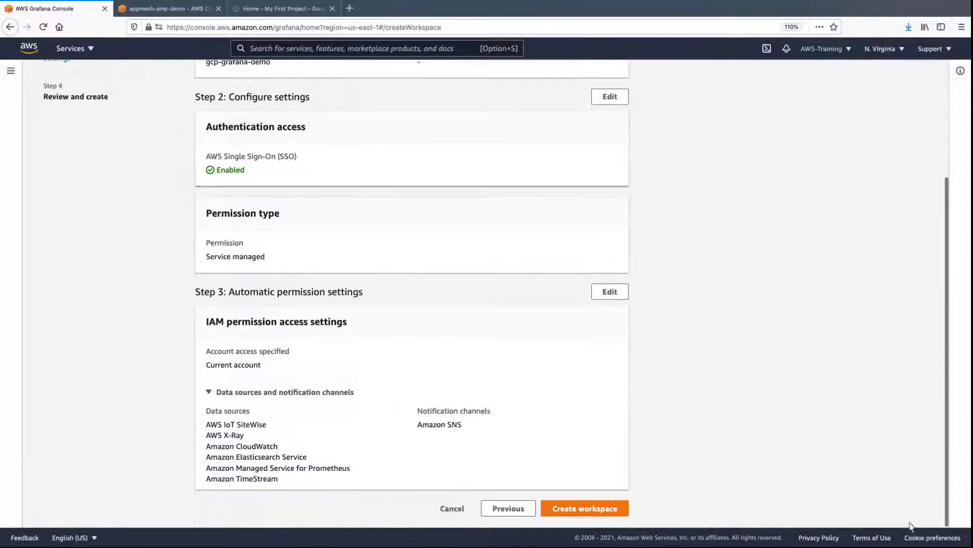
pyautogui.click(623, 513)
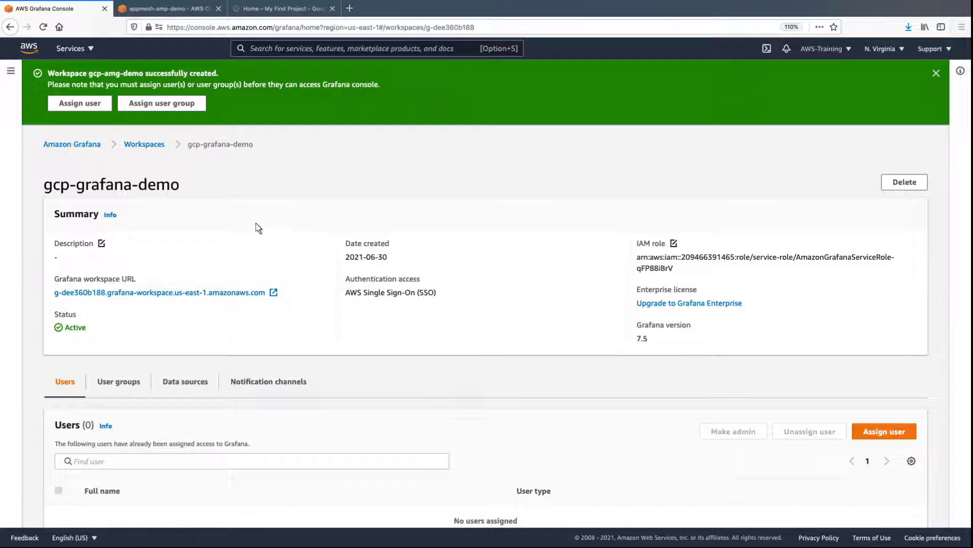
# Assign the grafana admin user to the workspace and promote it from Viewer to Admin
pyautogui.click(68, 104)
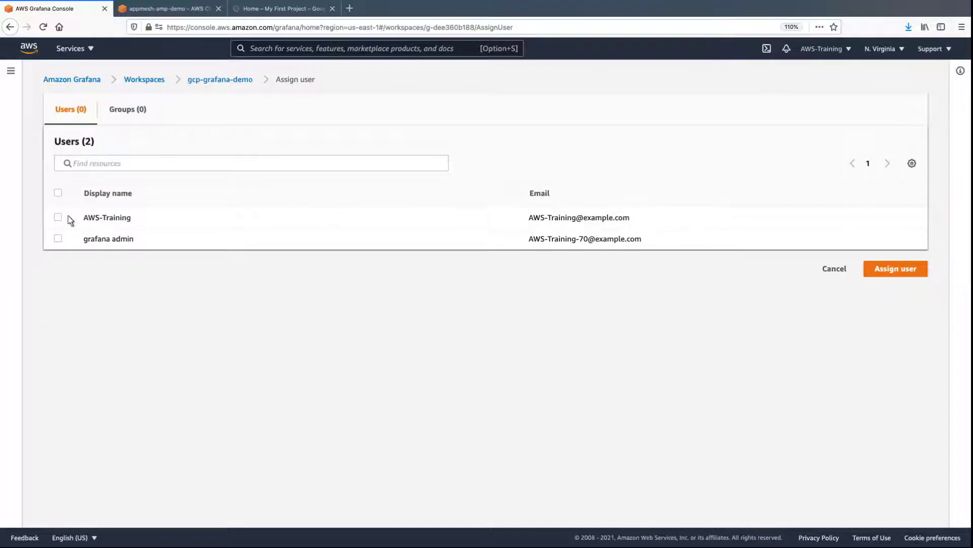
pyautogui.click(59, 239)
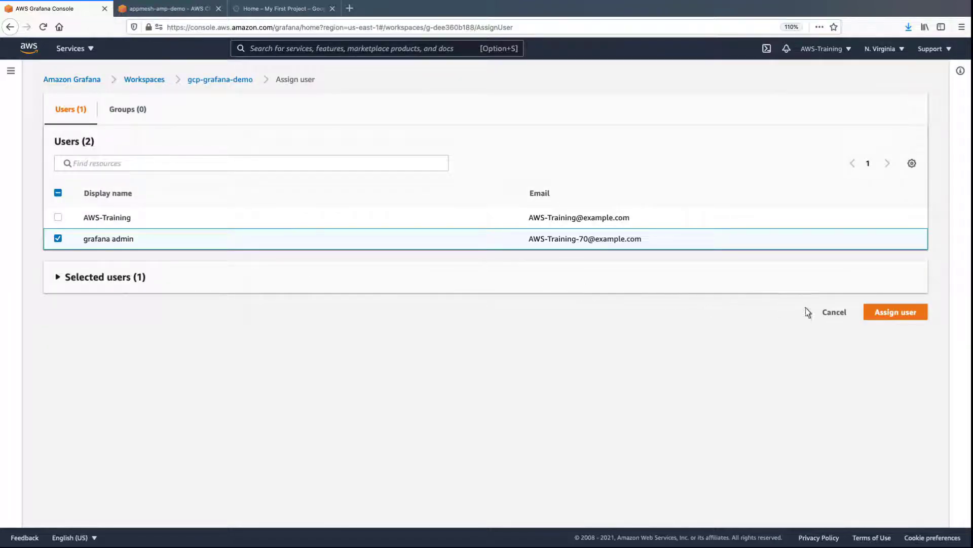
pyautogui.click(875, 315)
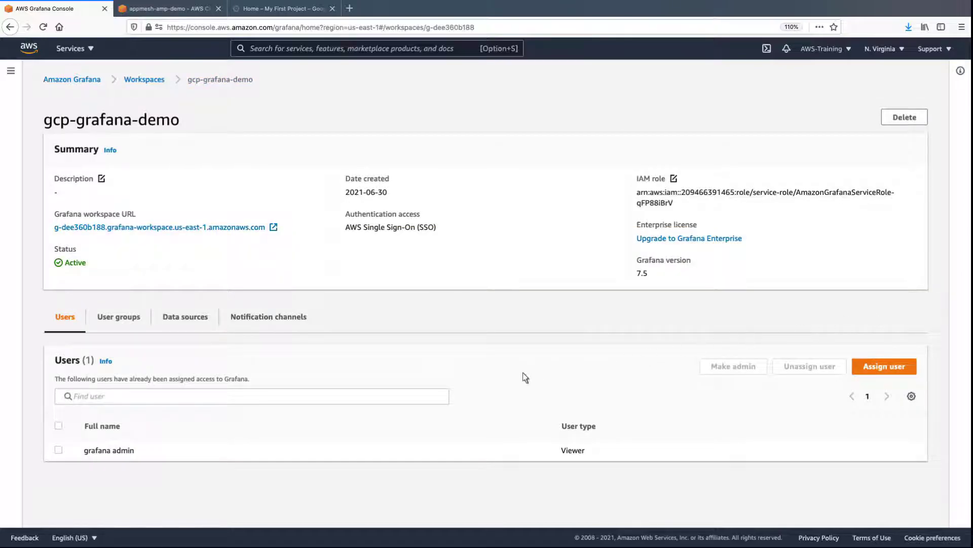
pyautogui.click(60, 450)
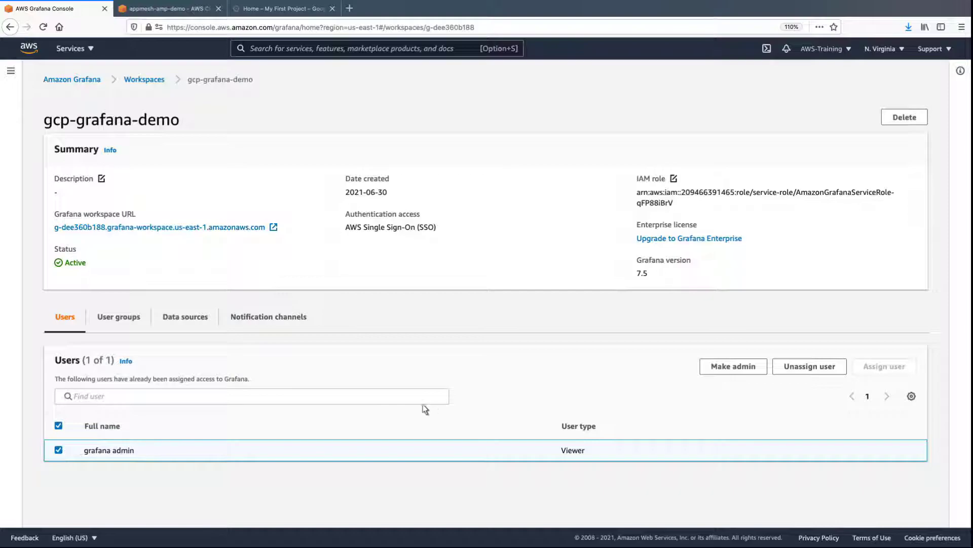
pyautogui.click(709, 370)
# Open the gcp-grafana-demo workspace URL and sign in with AWS SSO
pyautogui.click(270, 229)
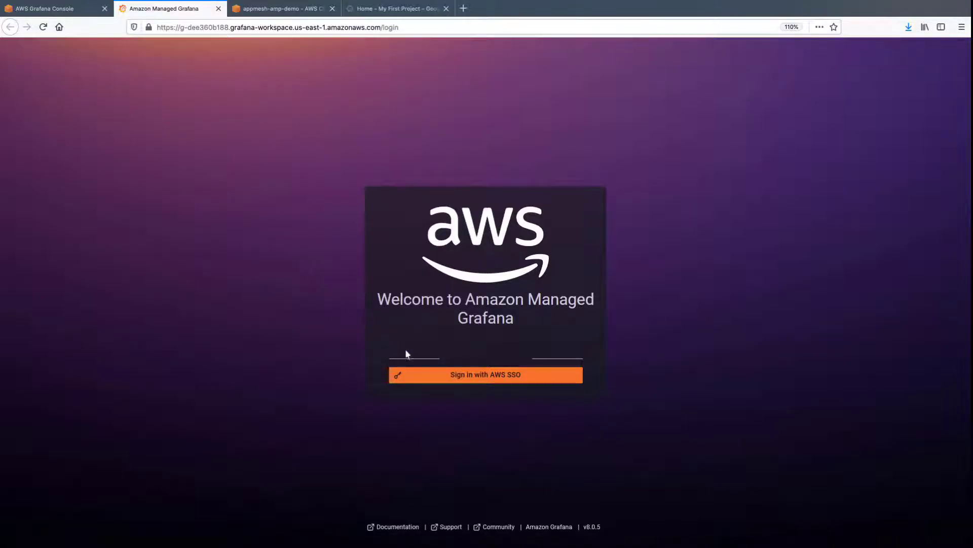
pyautogui.click(437, 375)
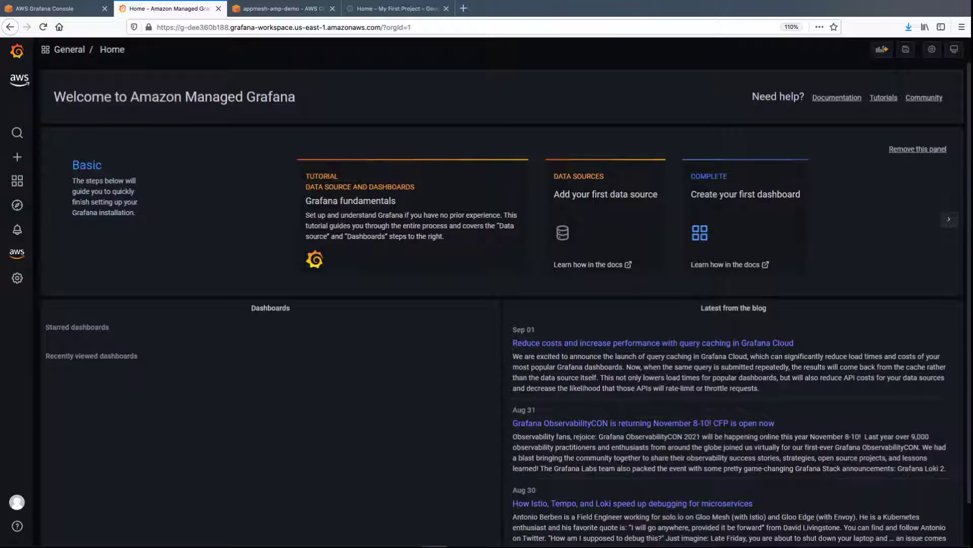
# In Google Cloud Console, go to Compute Engine VM instances to see grafana-instances
pyautogui.click(430, 9)
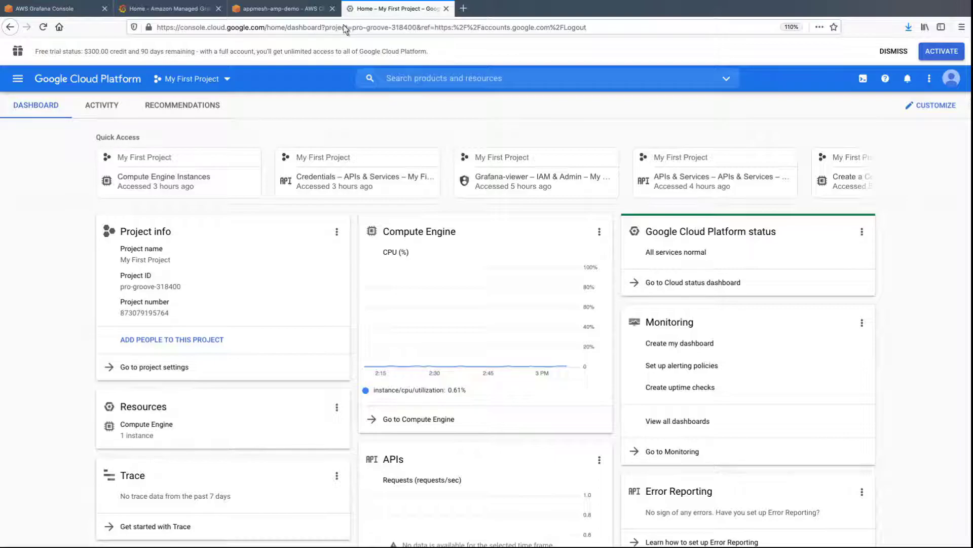
pyautogui.click(20, 84)
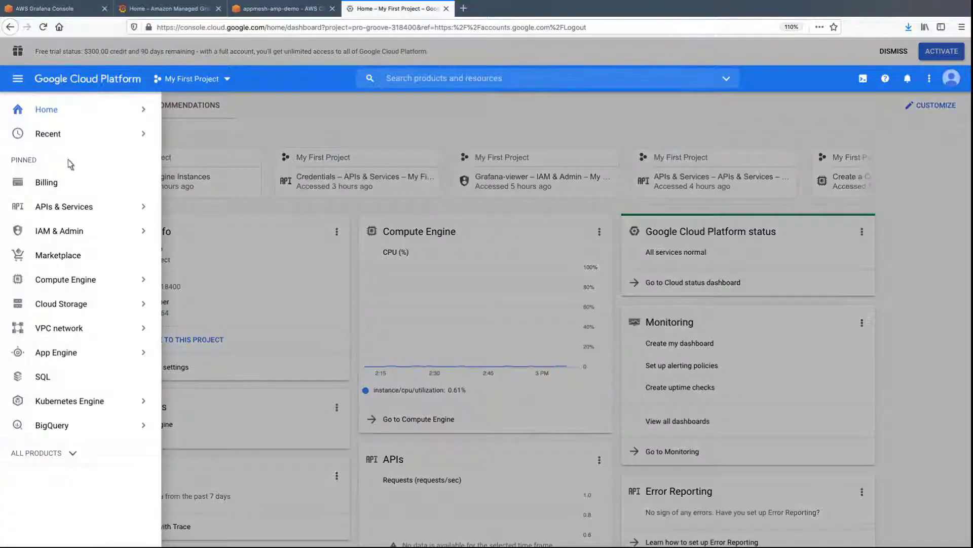
pyautogui.moveTo(150, 274)
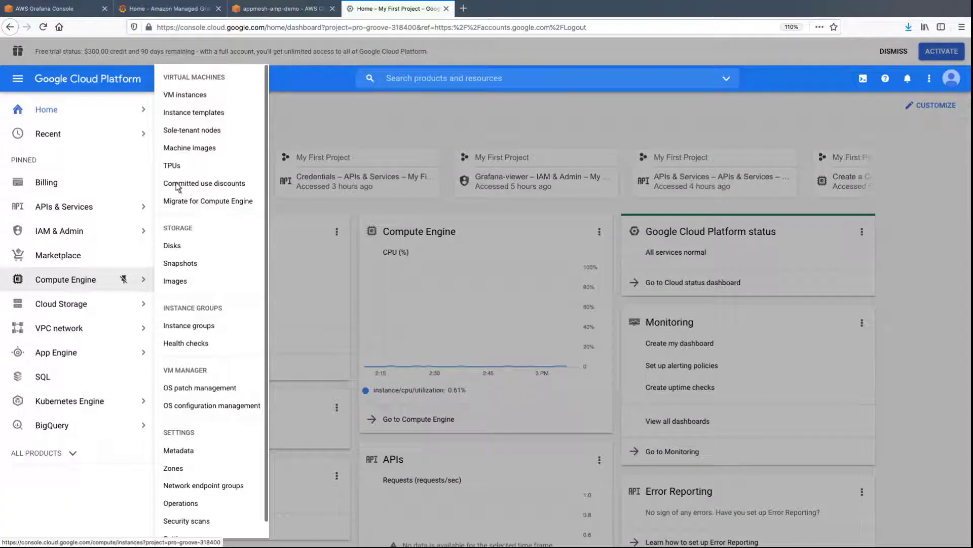
pyautogui.click(205, 95)
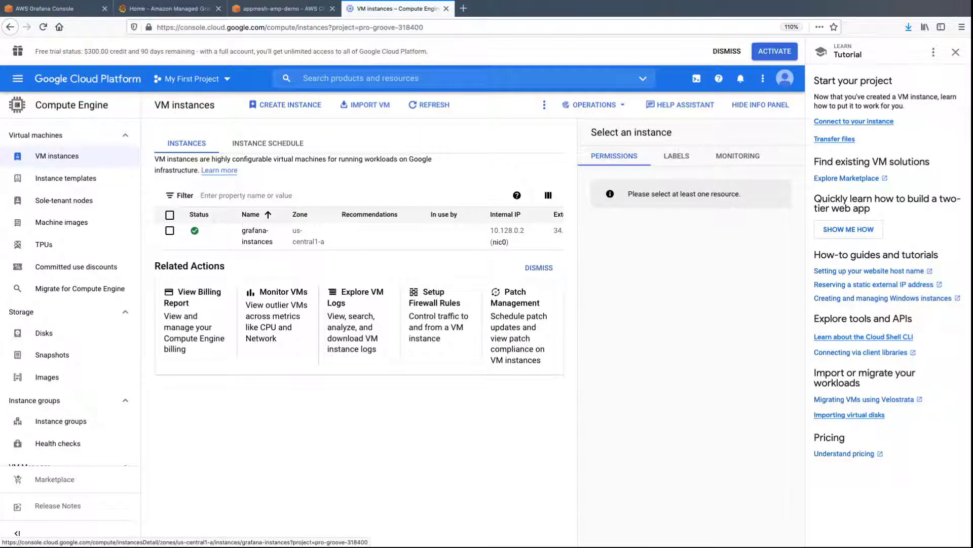
# Search the API Library for 'monitoring' and check the Stackdriver Monitoring API is enabled
pyautogui.click(19, 79)
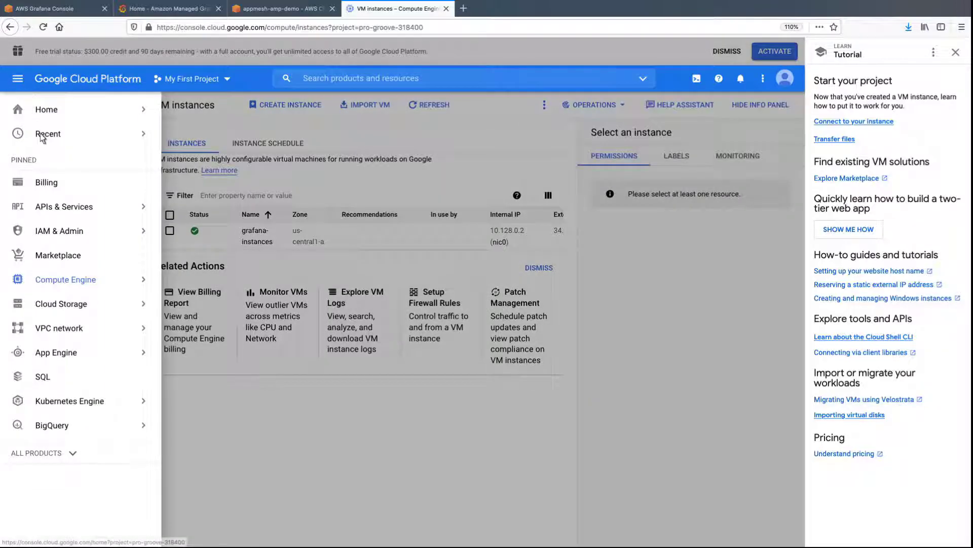
pyautogui.click(65, 212)
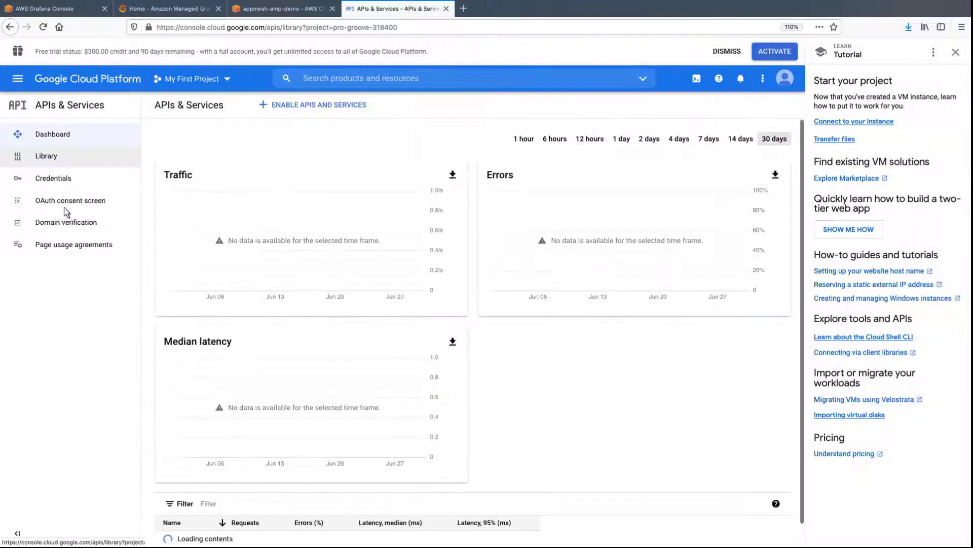
pyautogui.click(47, 158)
pyautogui.click(149, 197)
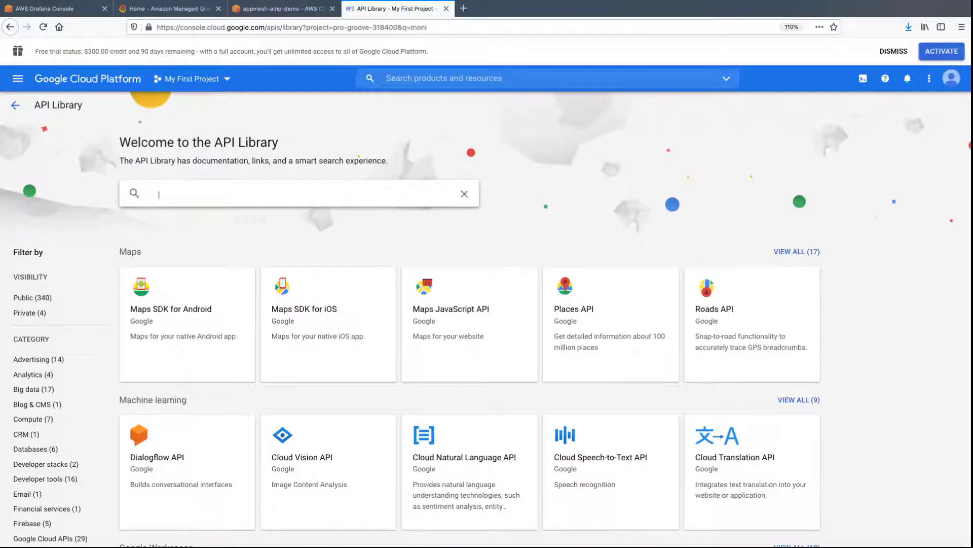
pyautogui.write('monitoring')
pyautogui.press('Return')
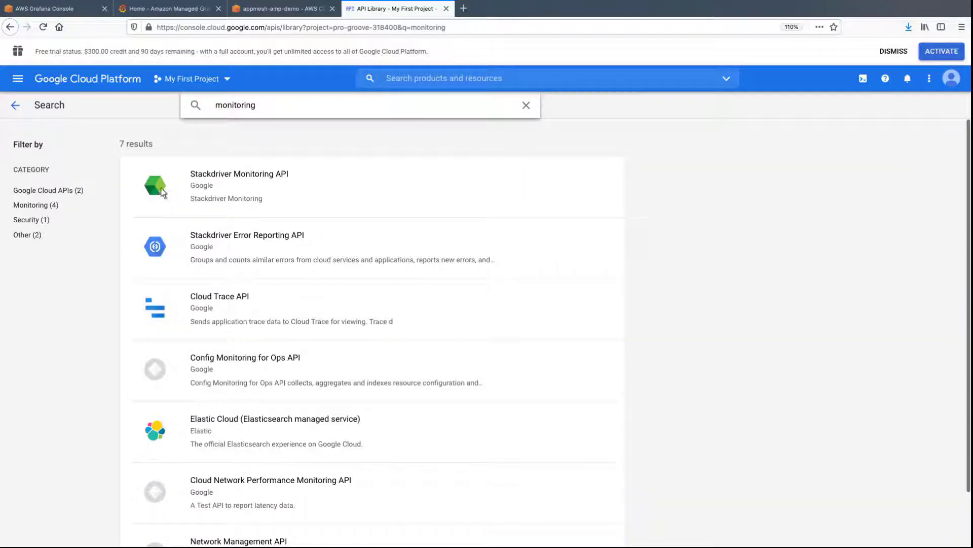
pyautogui.click(159, 192)
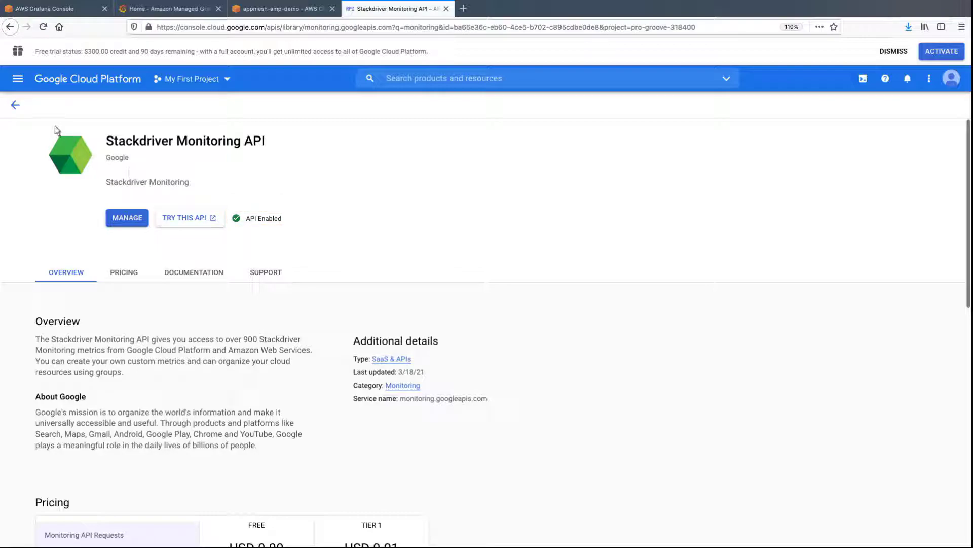
# Search for 'cloud resource' and check the Cloud Resource Manager API is enabled
pyautogui.click(15, 105)
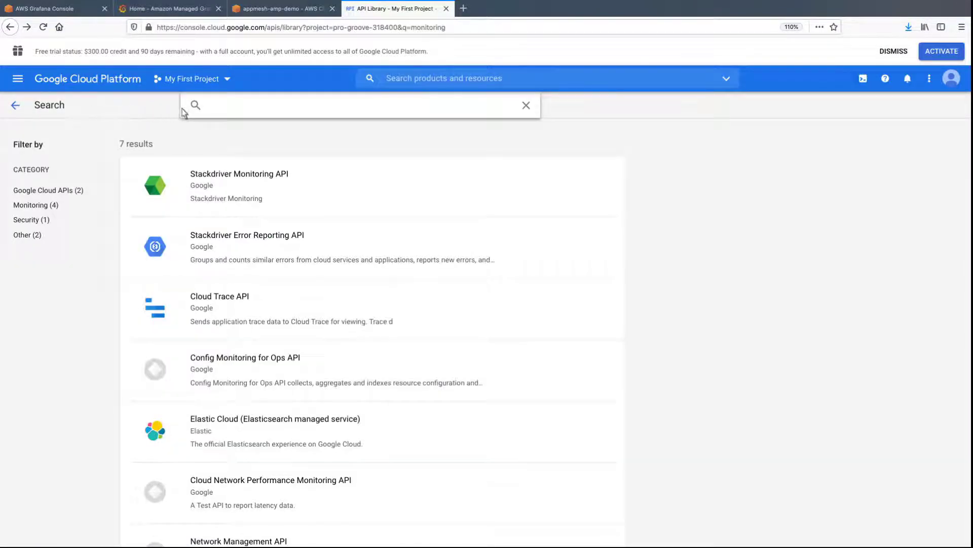
pyautogui.click(208, 113)
pyautogui.write('cloud resource')
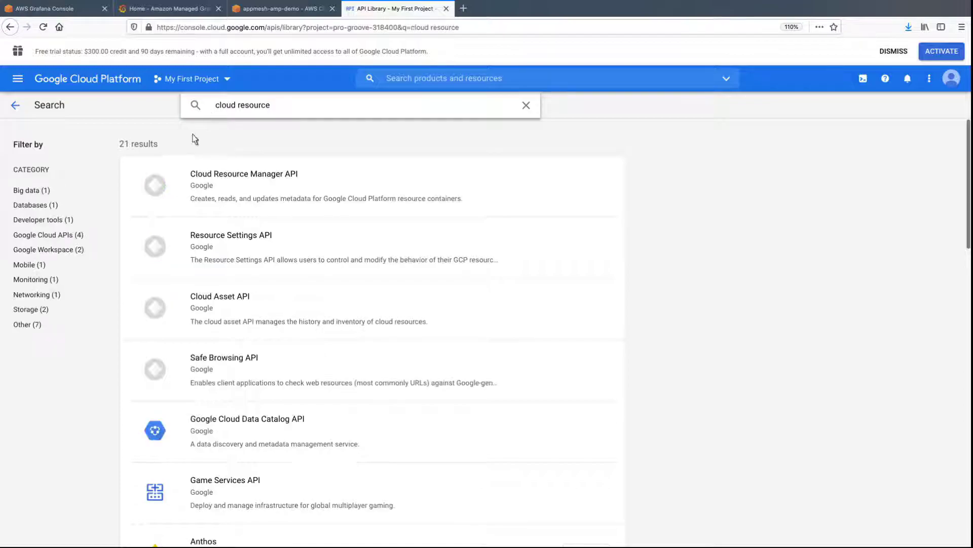
pyautogui.click(167, 188)
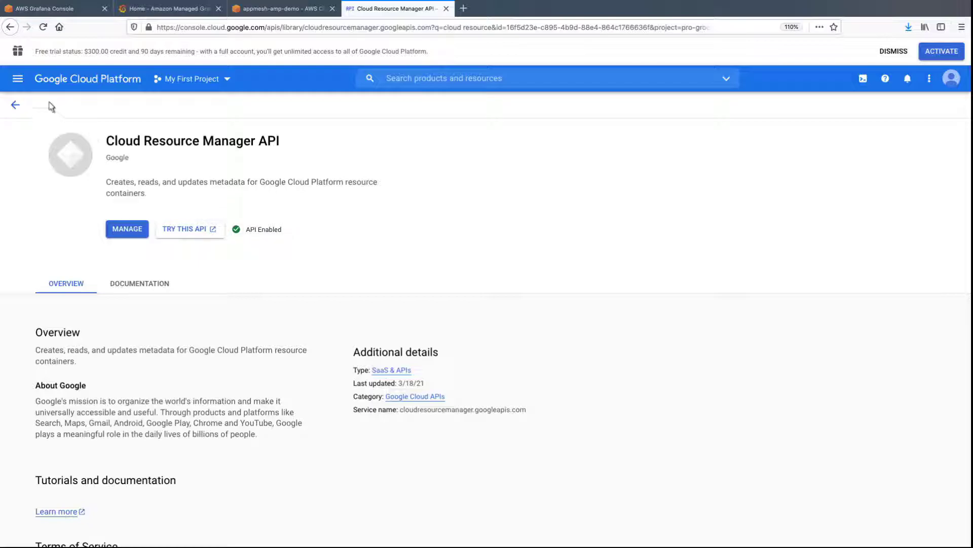
# From APIs & Services Credentials, create a service account named gcp-grafana
pyautogui.click(24, 84)
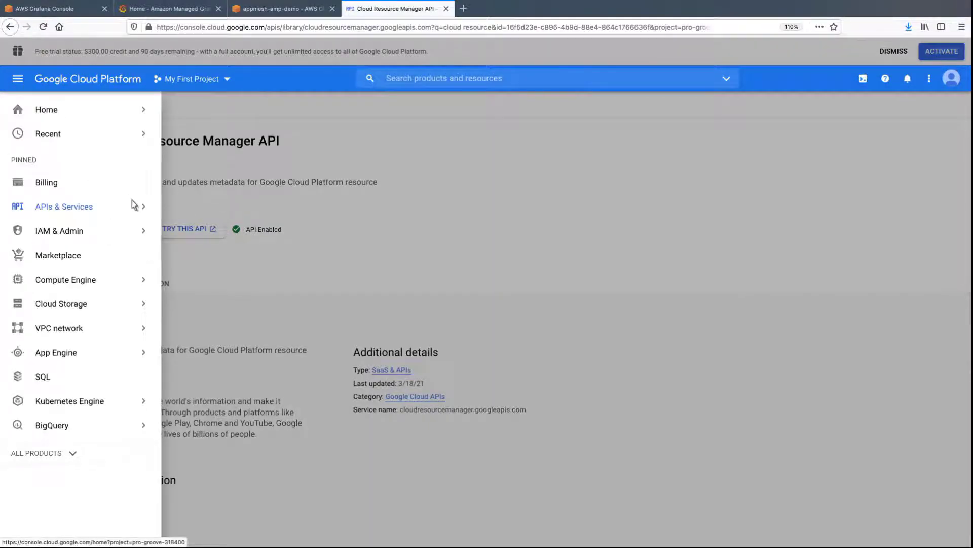
pyautogui.moveTo(144, 215)
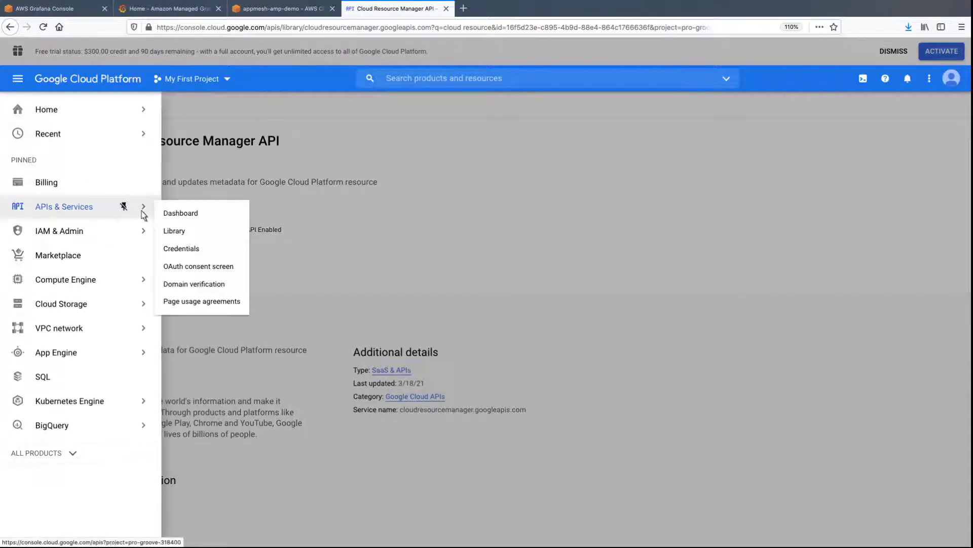
pyautogui.click(198, 251)
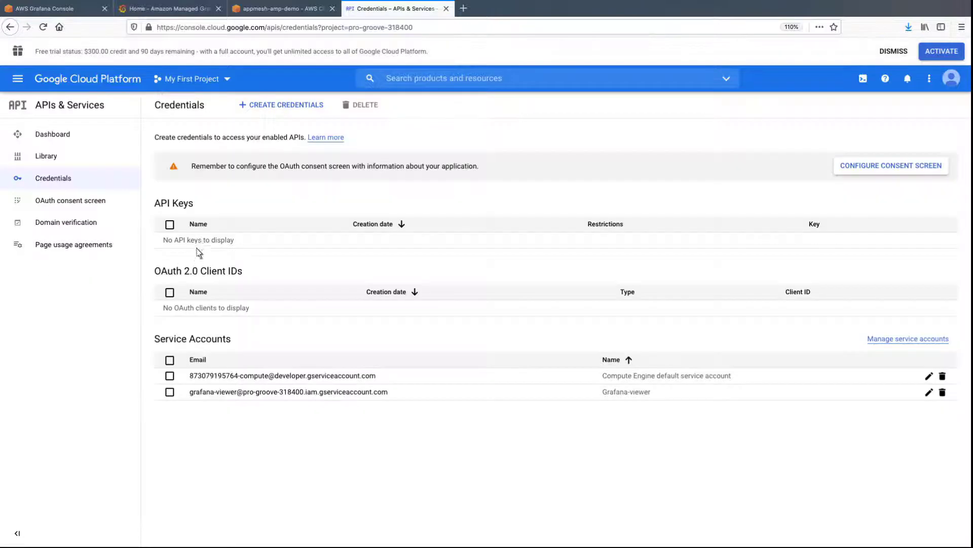
pyautogui.click(244, 107)
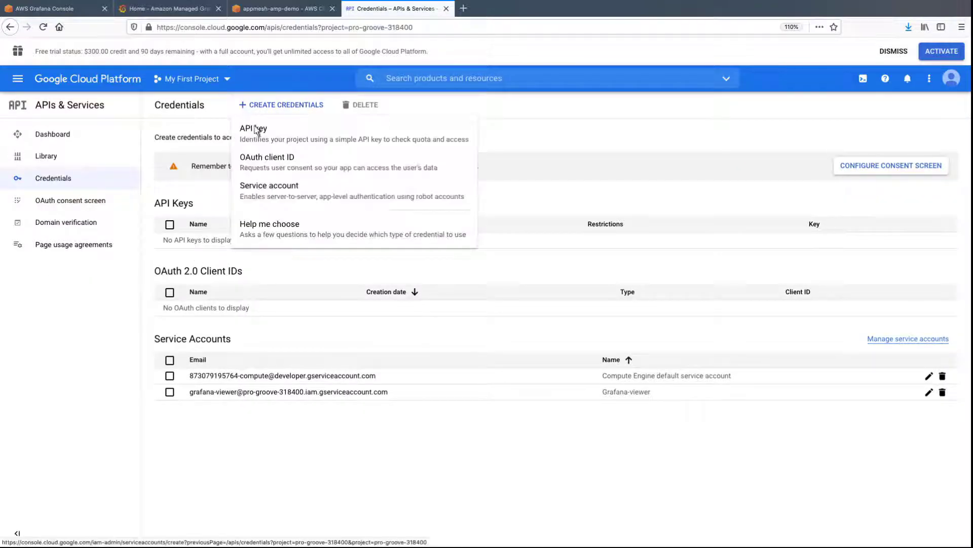
pyautogui.click(296, 194)
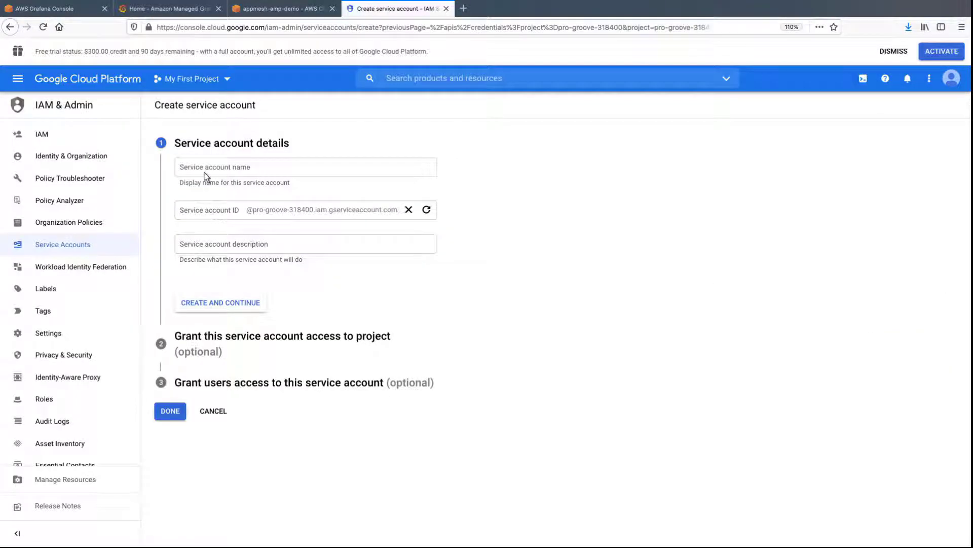
pyautogui.click(184, 172)
pyautogui.write('gcp-grafana')
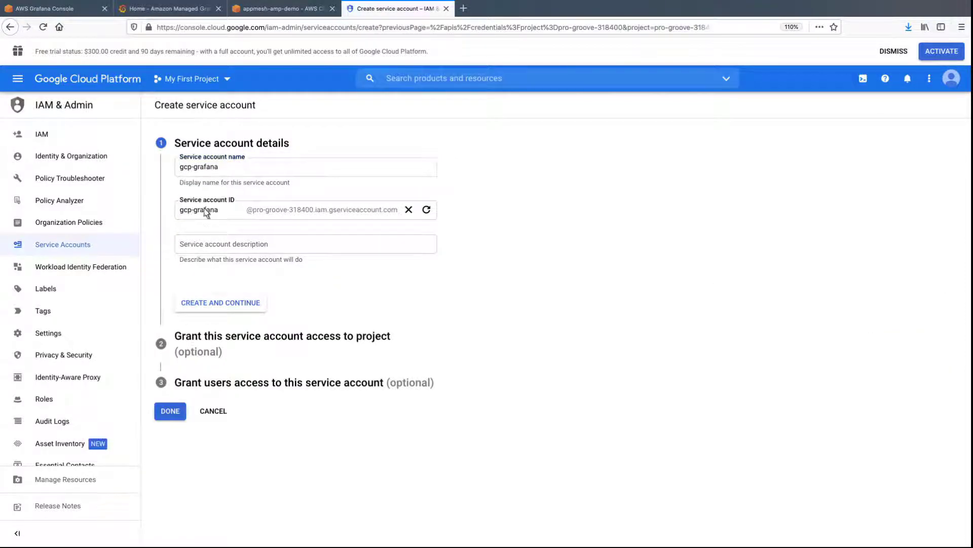
pyautogui.click(261, 304)
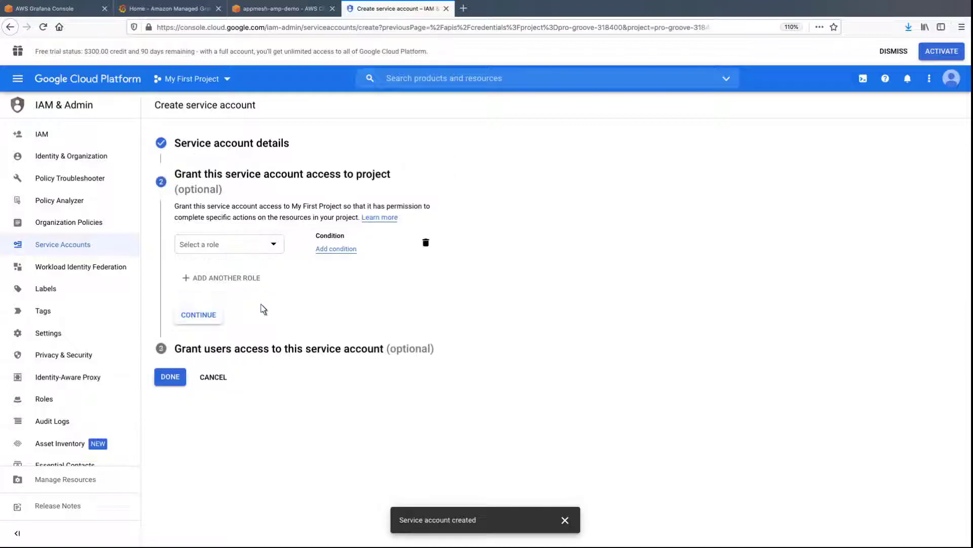
# Grant the gcp-grafana service account the Monitoring Viewer role
pyautogui.click(275, 245)
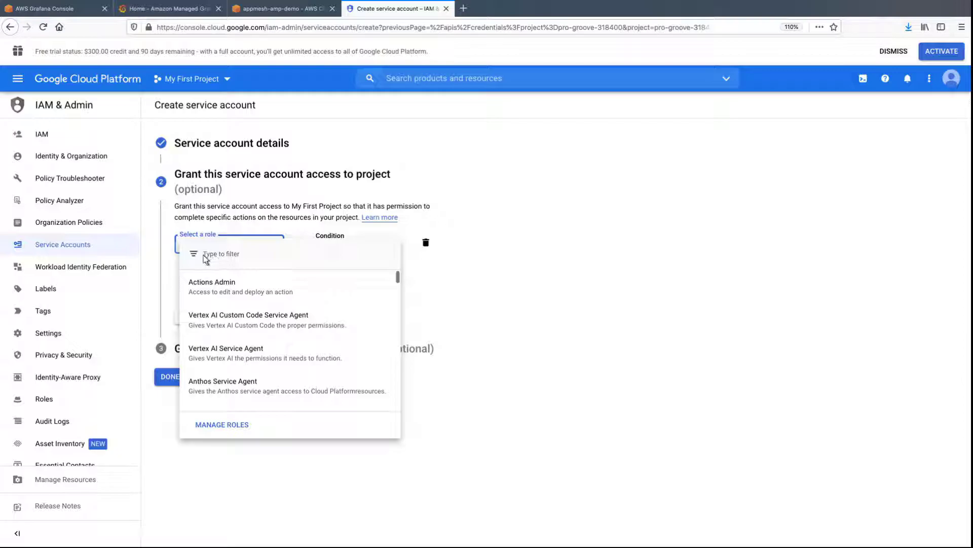
pyautogui.write('monitoring viewer')
pyautogui.click(203, 277)
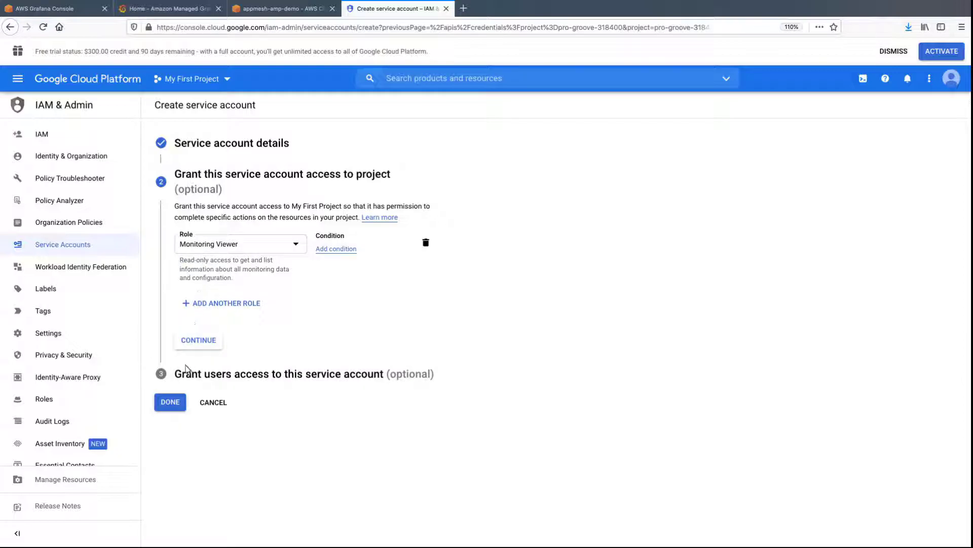
# Finish the gcp-grafana service account and create and download a new JSON private key for it
pyautogui.click(170, 401)
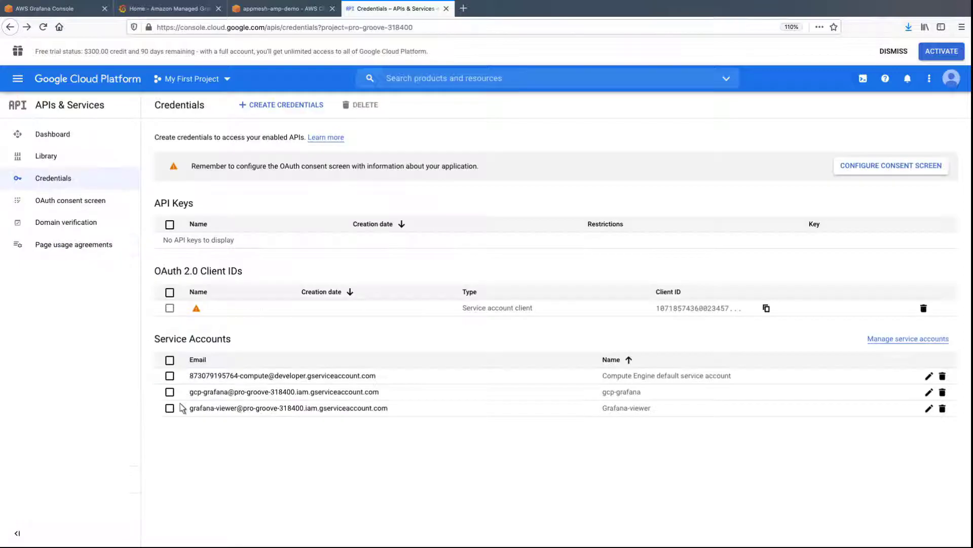
pyautogui.click(377, 392)
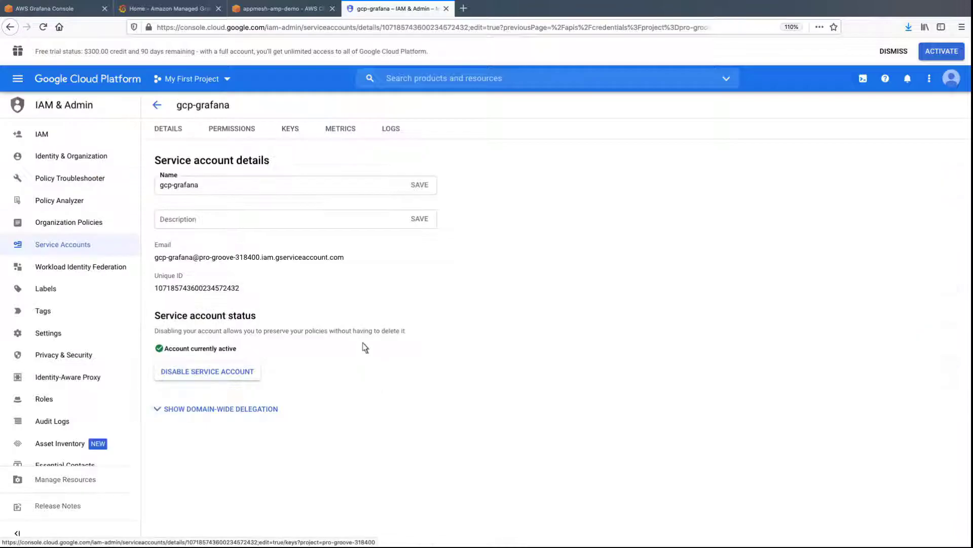
pyautogui.click(299, 133)
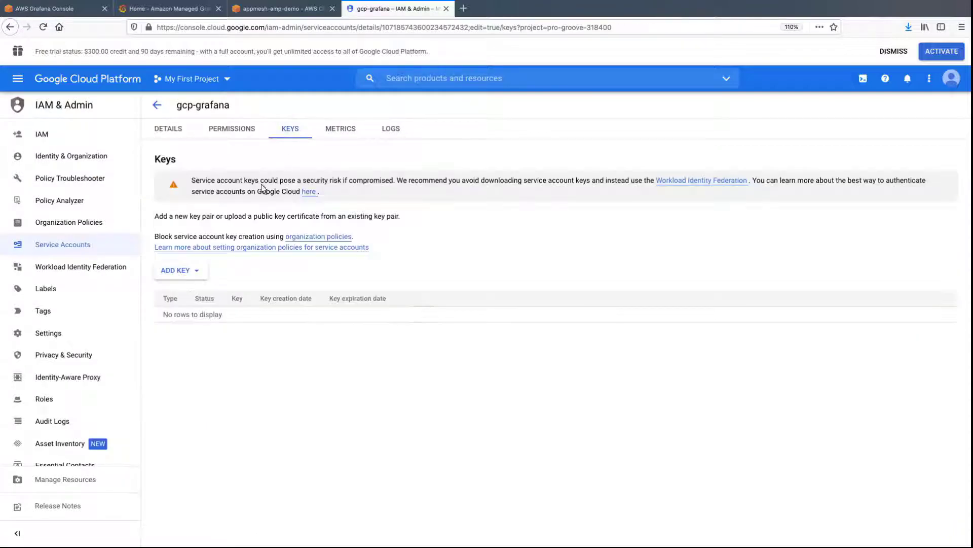
pyautogui.click(201, 276)
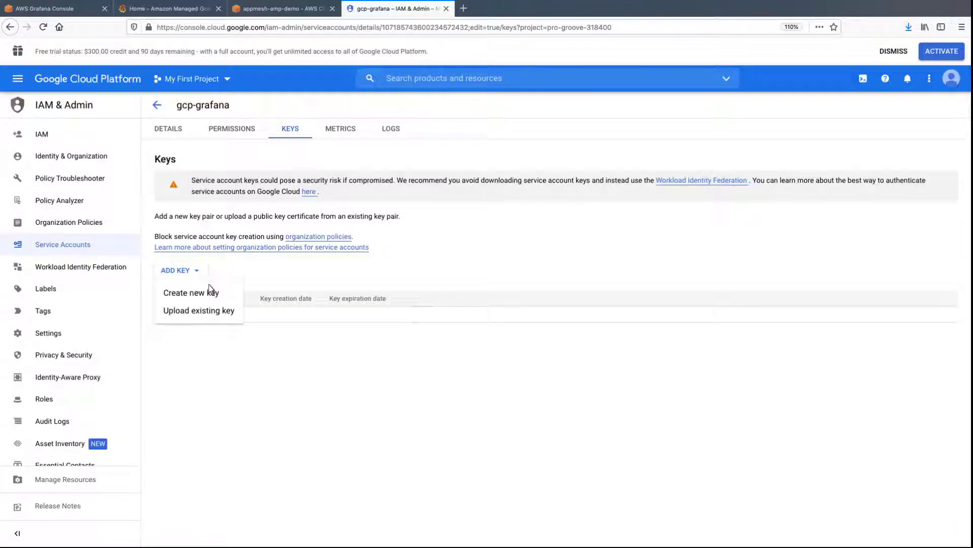
pyautogui.click(220, 298)
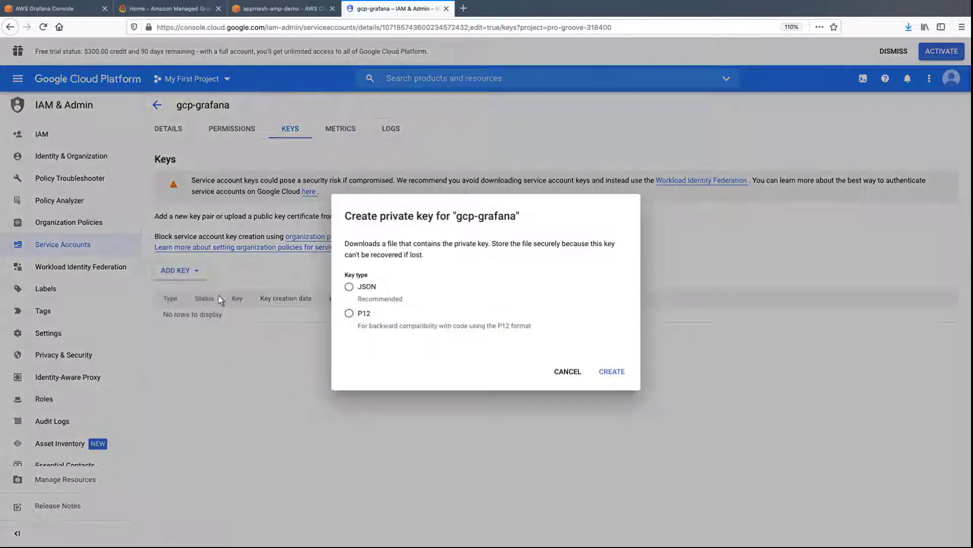
pyautogui.click(346, 288)
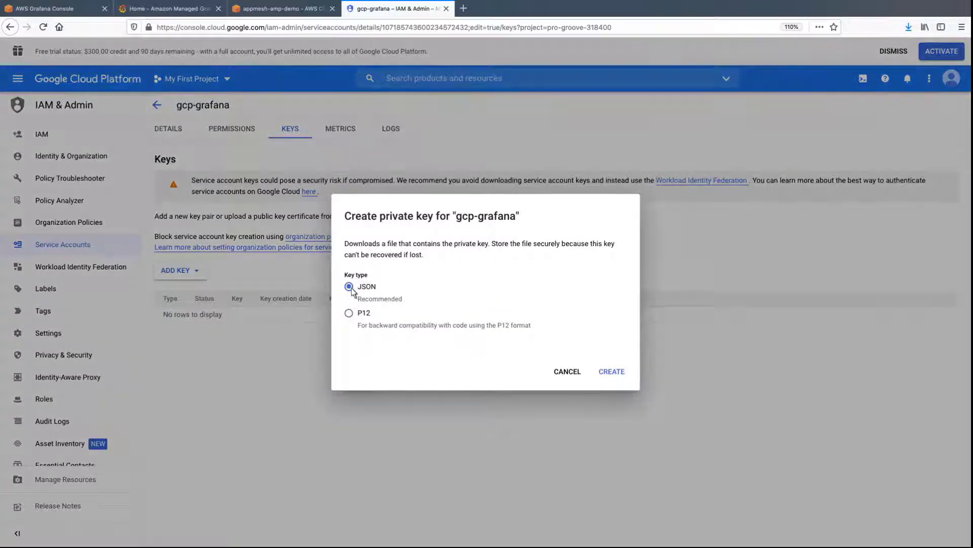
pyautogui.click(612, 371)
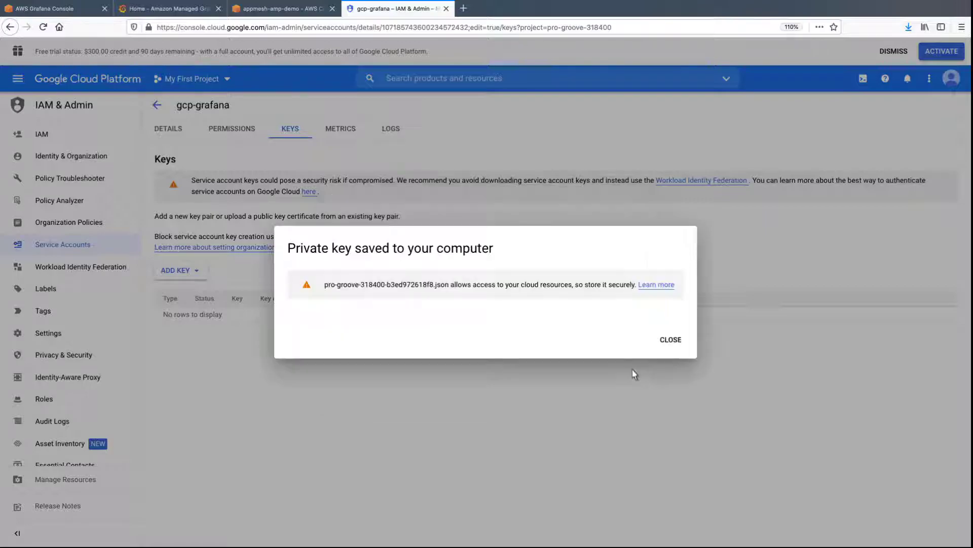
pyautogui.click(680, 340)
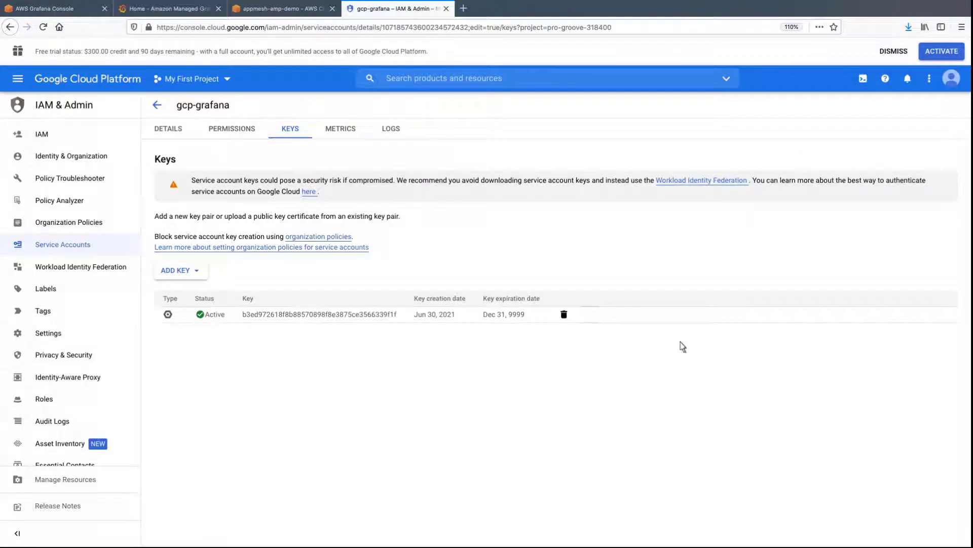
# In the Grafana workspace, add a new Google Cloud Monitoring data source
pyautogui.click(199, 8)
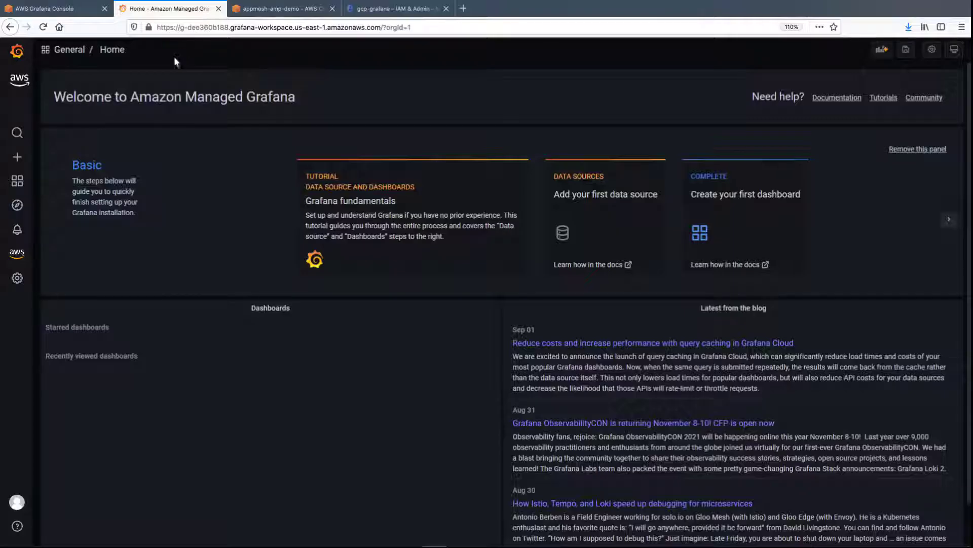
pyautogui.moveTo(22, 278)
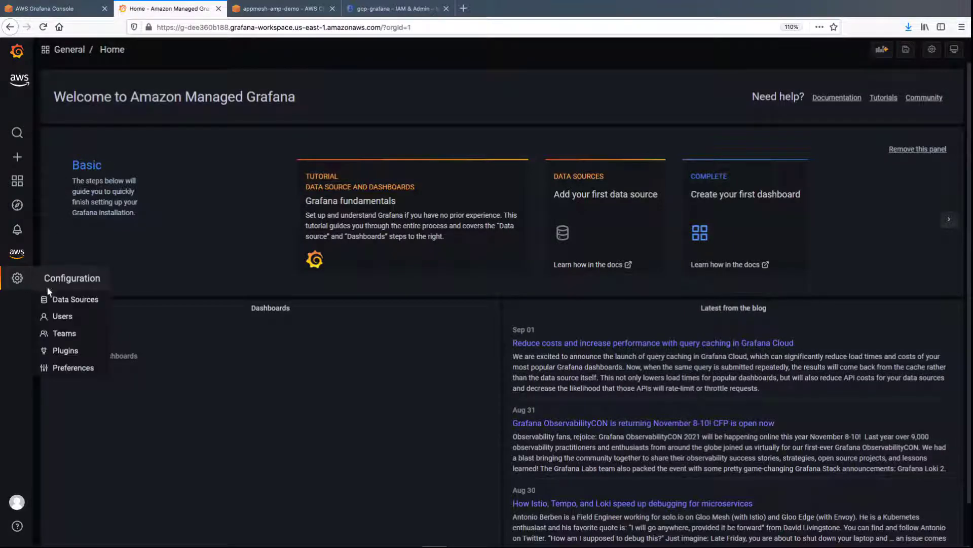
pyautogui.click(97, 303)
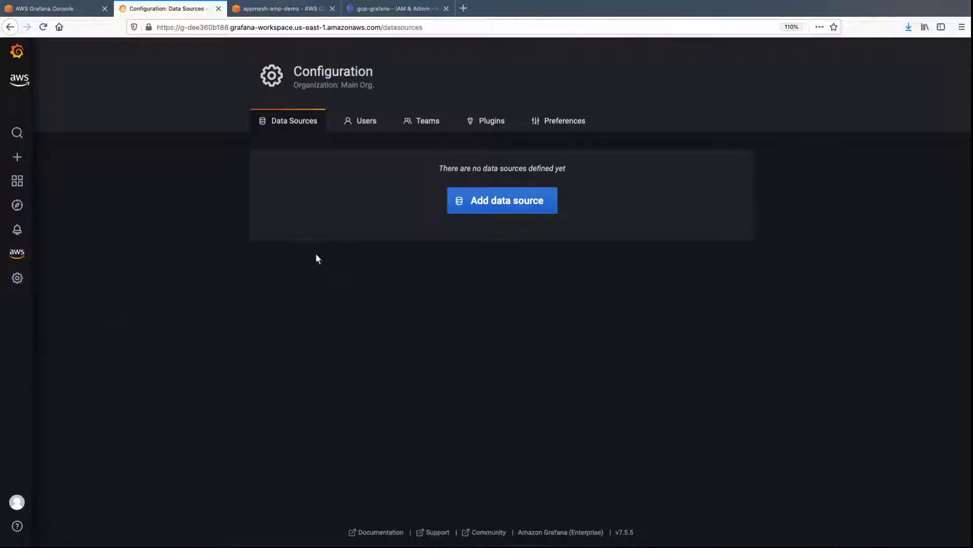
pyautogui.click(546, 205)
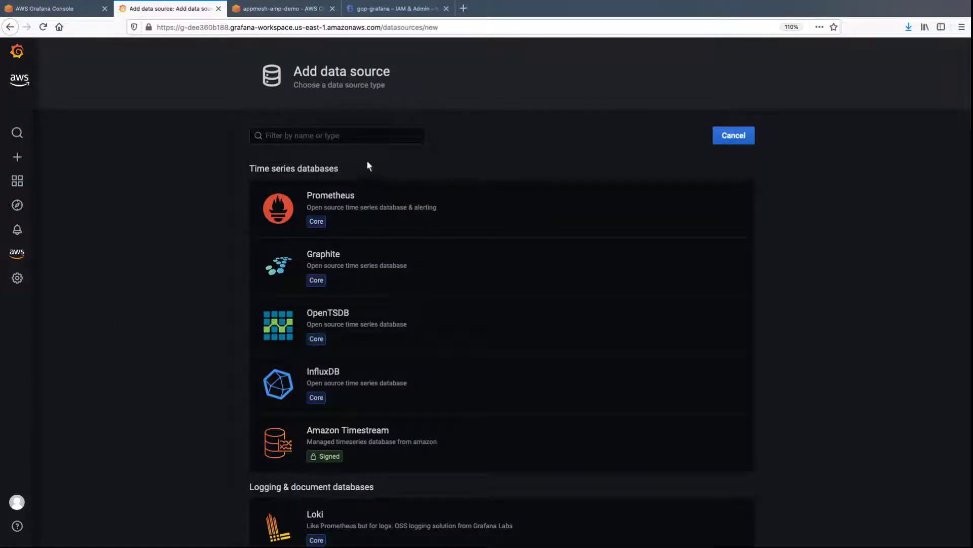
pyautogui.click(264, 135)
pyautogui.write('google')
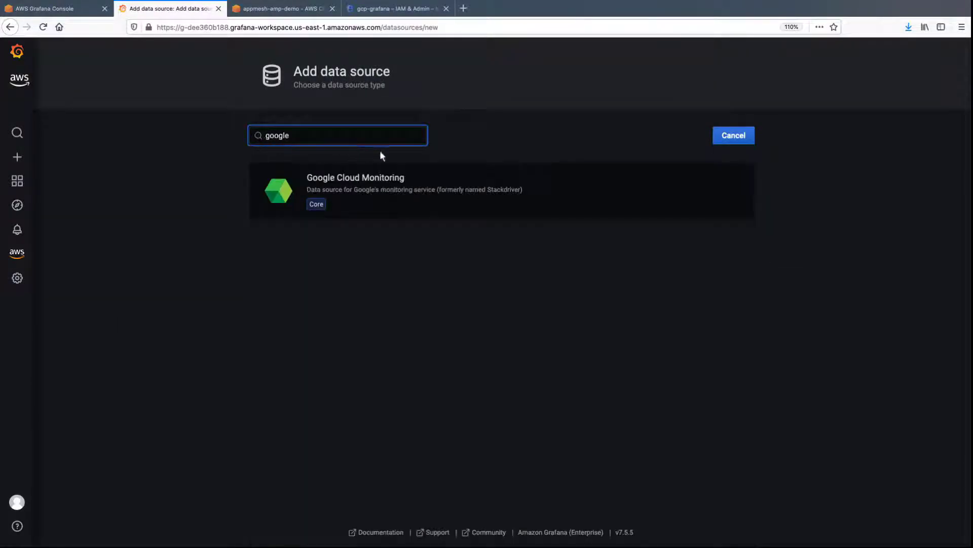
pyautogui.click(693, 195)
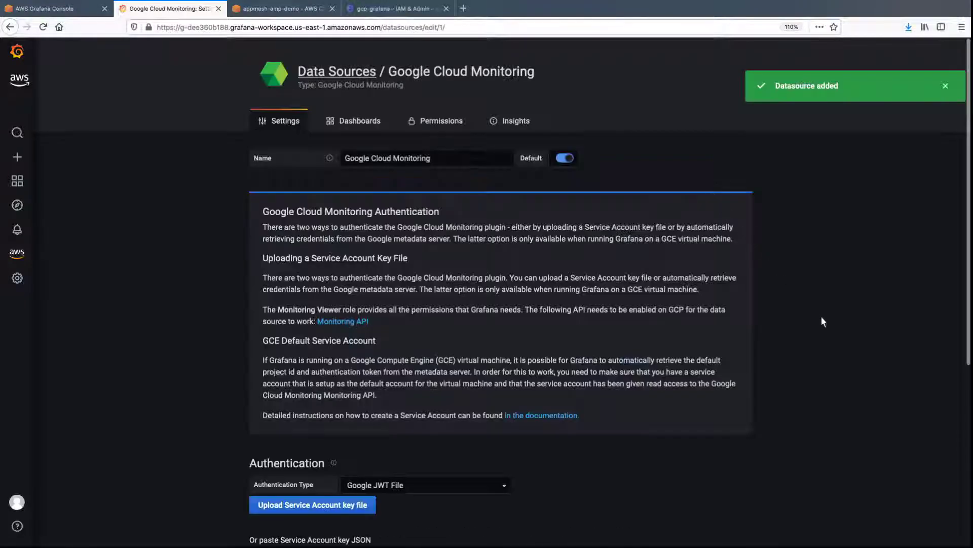
# Upload the JSON service account key file, then save and test the data source
pyautogui.scroll(-3, 967, 485)
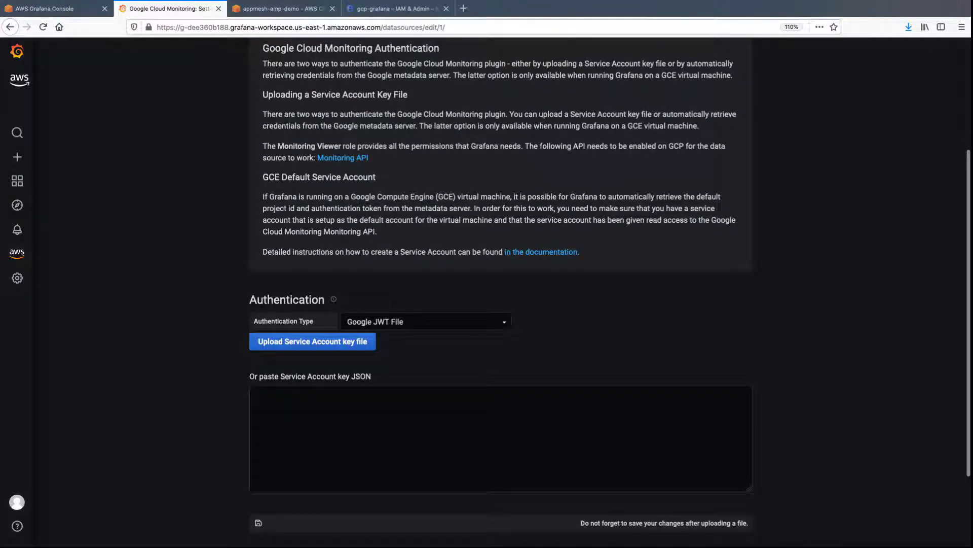
pyautogui.click(368, 346)
pyautogui.doubleClick(499, 128)
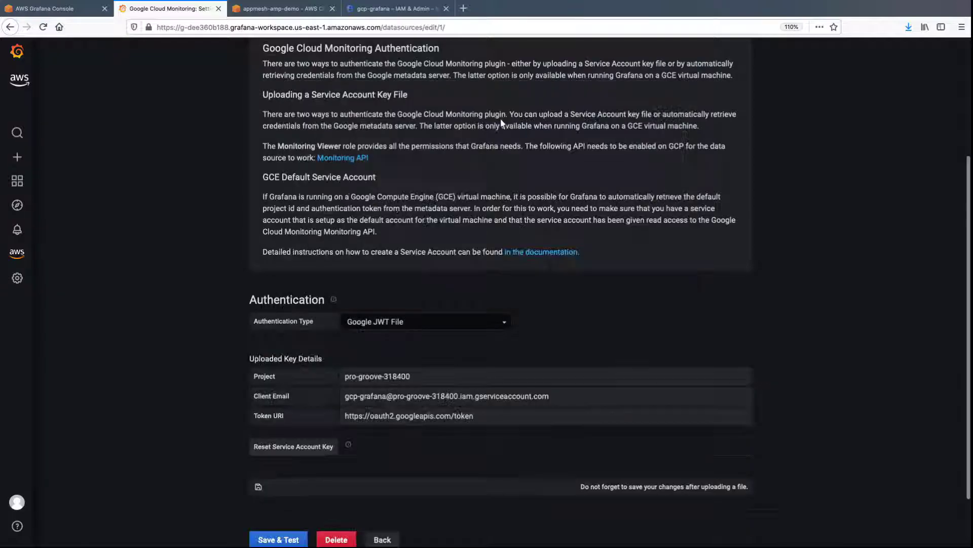
pyautogui.scroll(-2, 968, 542)
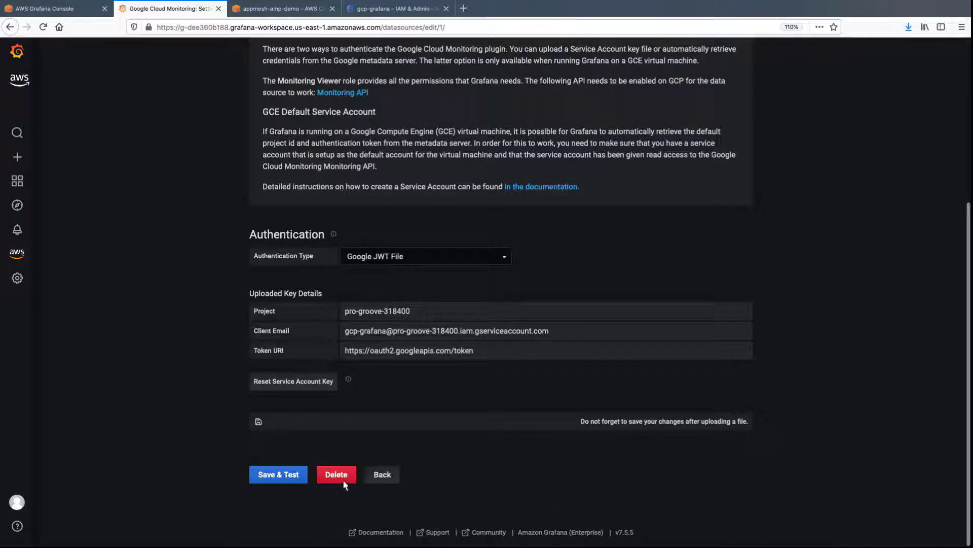
pyautogui.click(303, 478)
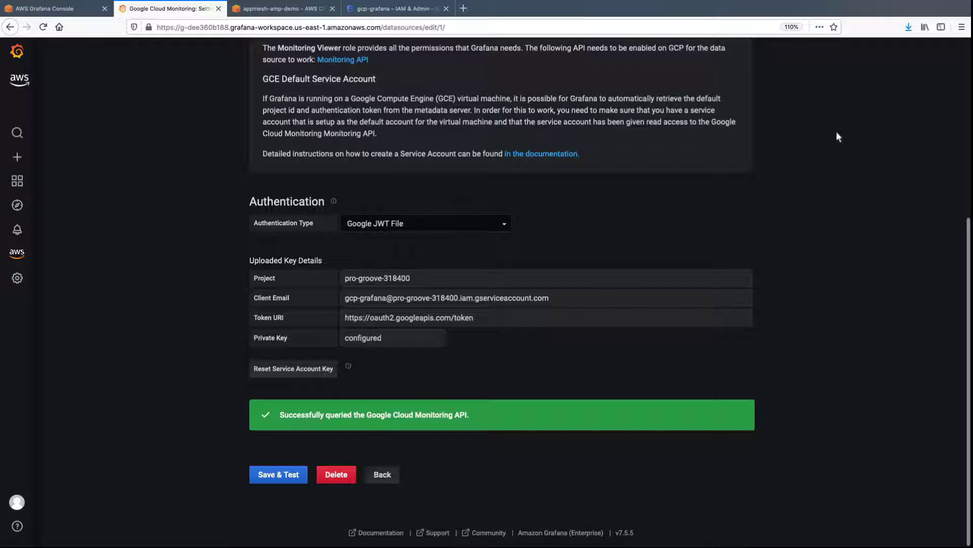
pyautogui.scroll(5, 837, 136)
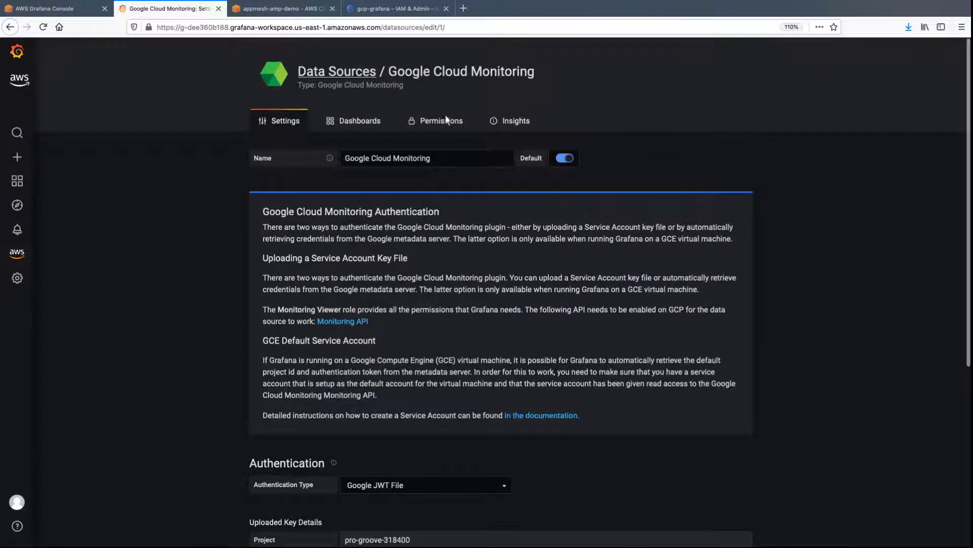
# Import the GCE VM Instance Monitoring dashboard from the data source and open it to review its charts
pyautogui.click(376, 128)
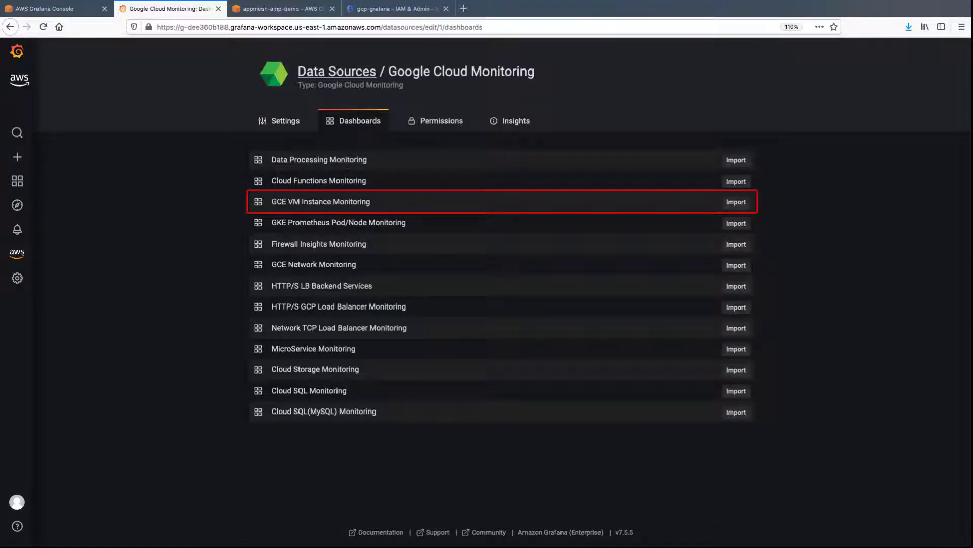
pyautogui.click(736, 202)
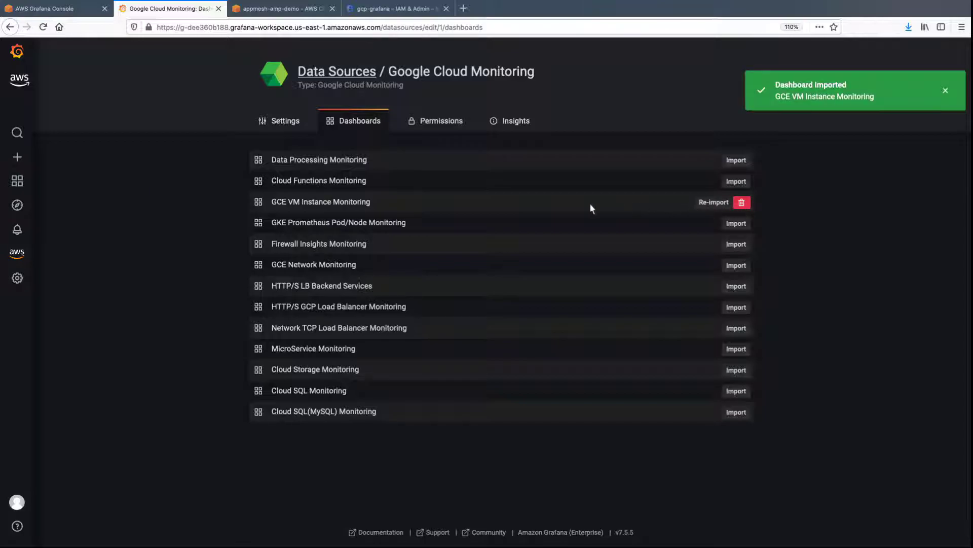
pyautogui.click(371, 202)
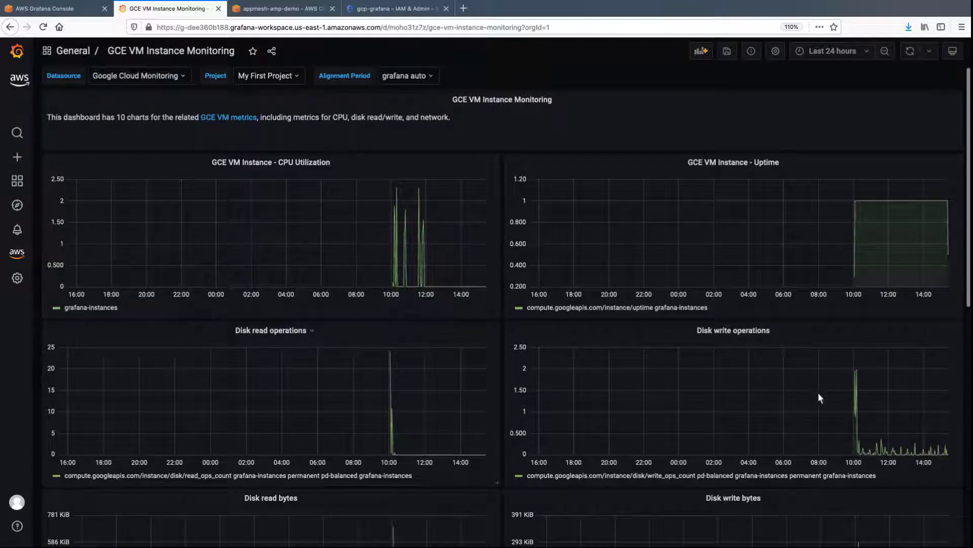
pyautogui.scroll(-5, 956, 454)
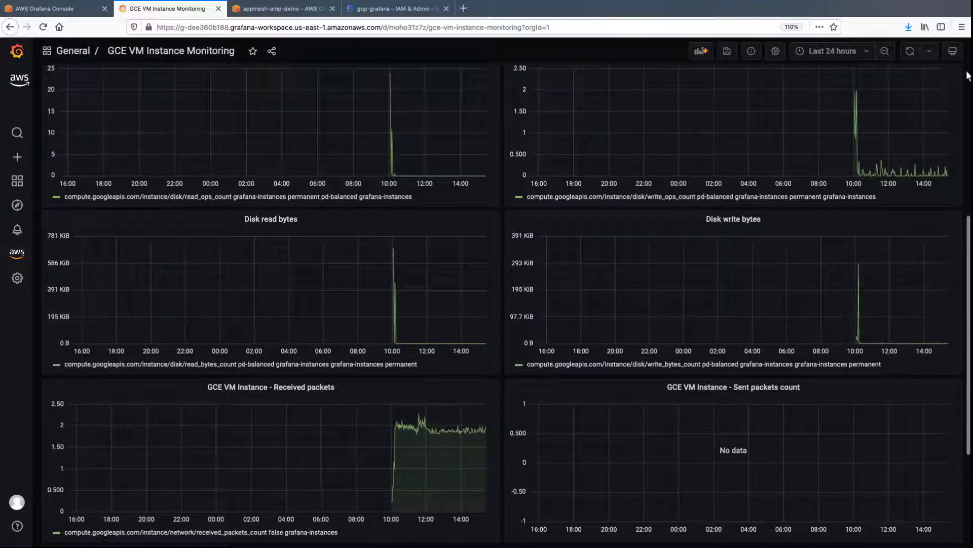
pyautogui.scroll(5, 968, 76)
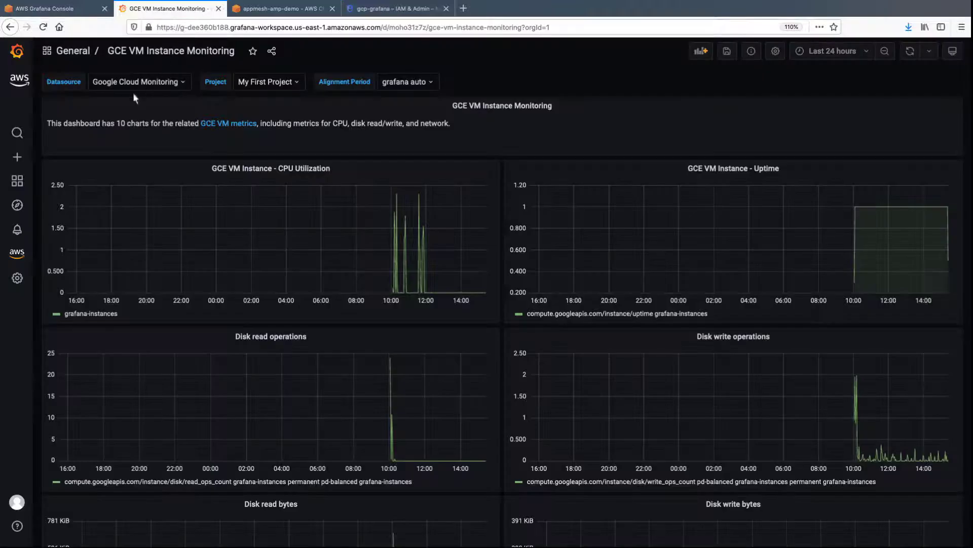
# Start a new notification channel named gcp-sns from Alerting's Notification channels page
pyautogui.moveTo(28, 237)
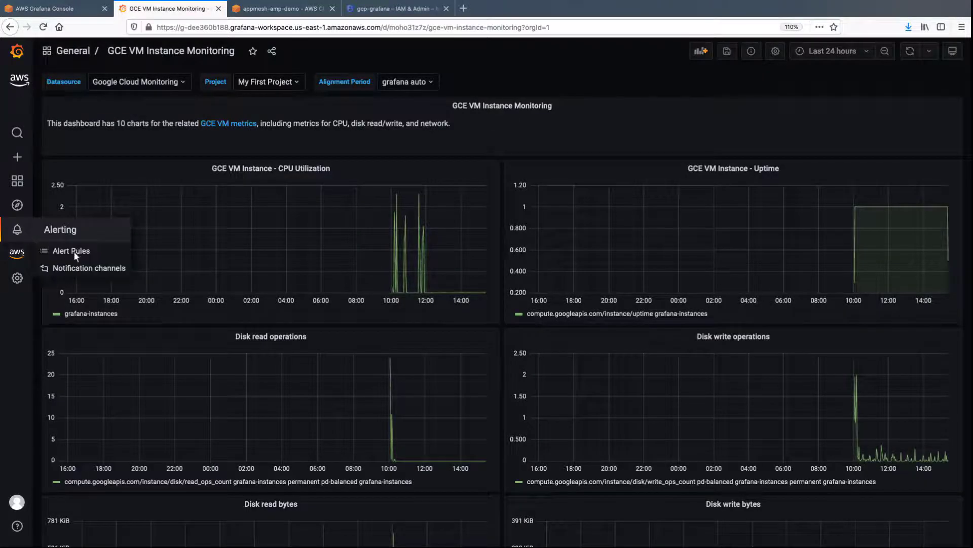
pyautogui.click(120, 268)
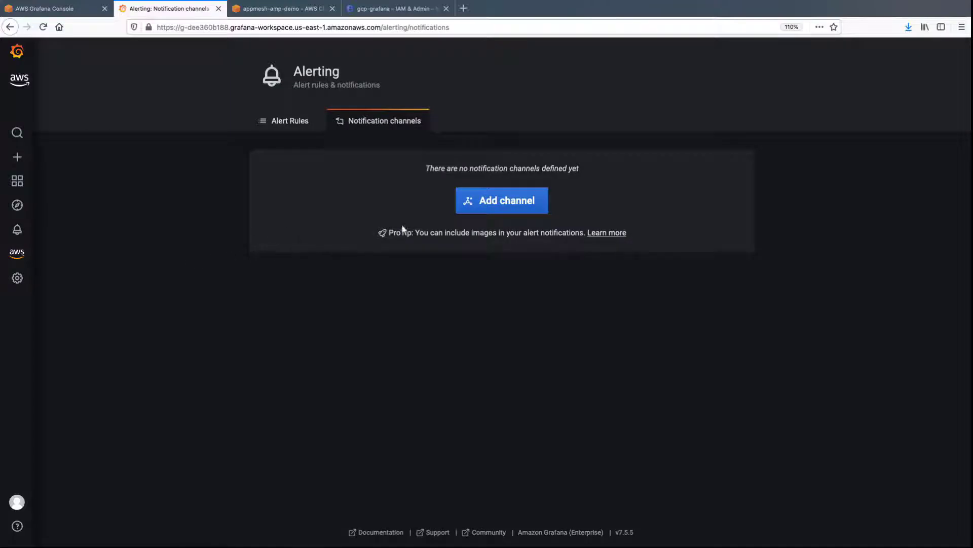
pyautogui.click(539, 204)
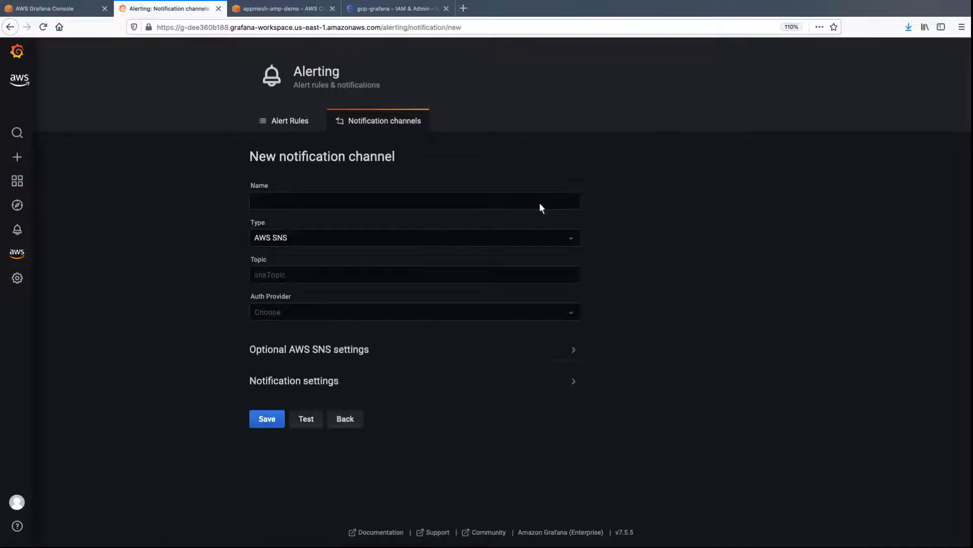
pyautogui.click(258, 201)
pyautogui.write('gcp-sns')
# In the AWS console, open the gcp-notification SNS topic and select its topic ARN
pyautogui.click(90, 15)
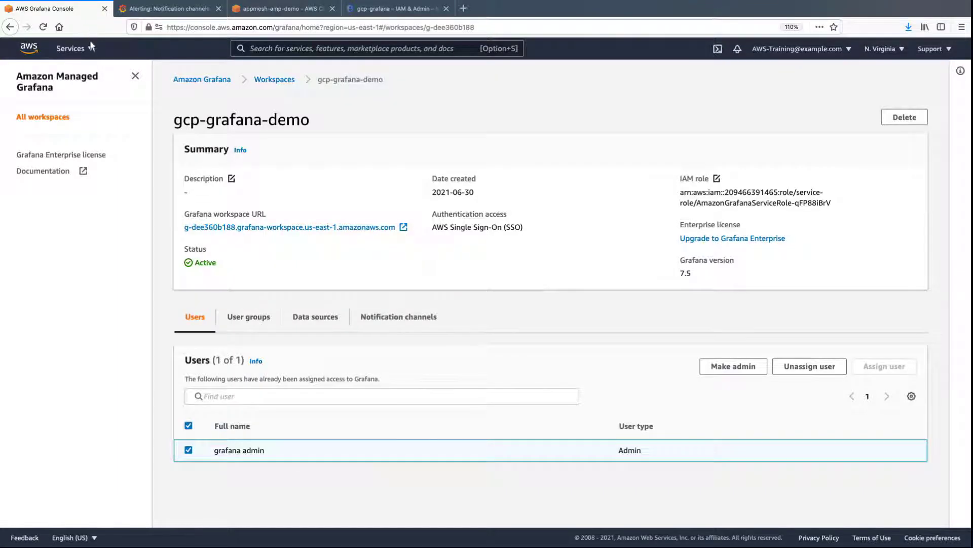
pyautogui.click(91, 50)
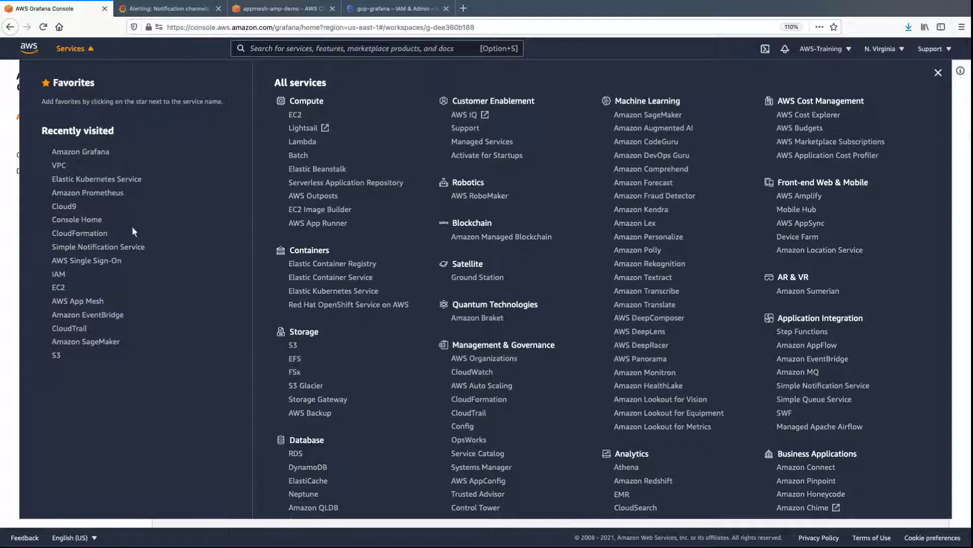
pyautogui.click(137, 247)
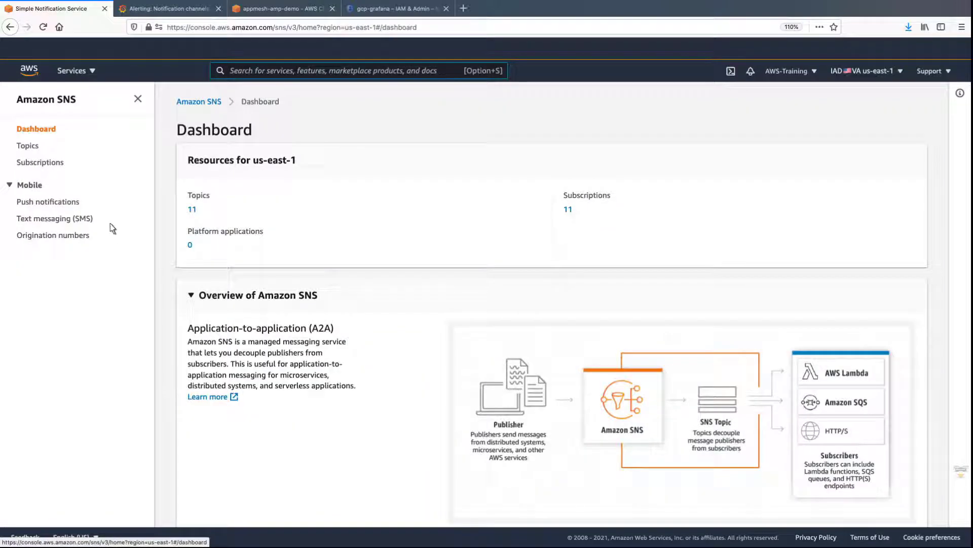
pyautogui.click(35, 148)
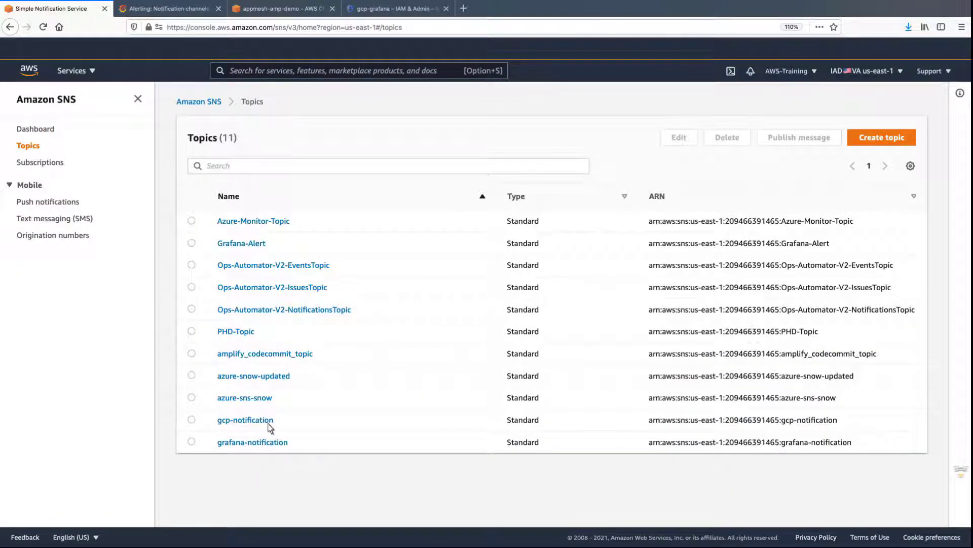
pyautogui.click(245, 420)
pyautogui.tripleClick(363, 253)
pyautogui.hotkey('ctrl', 'c')
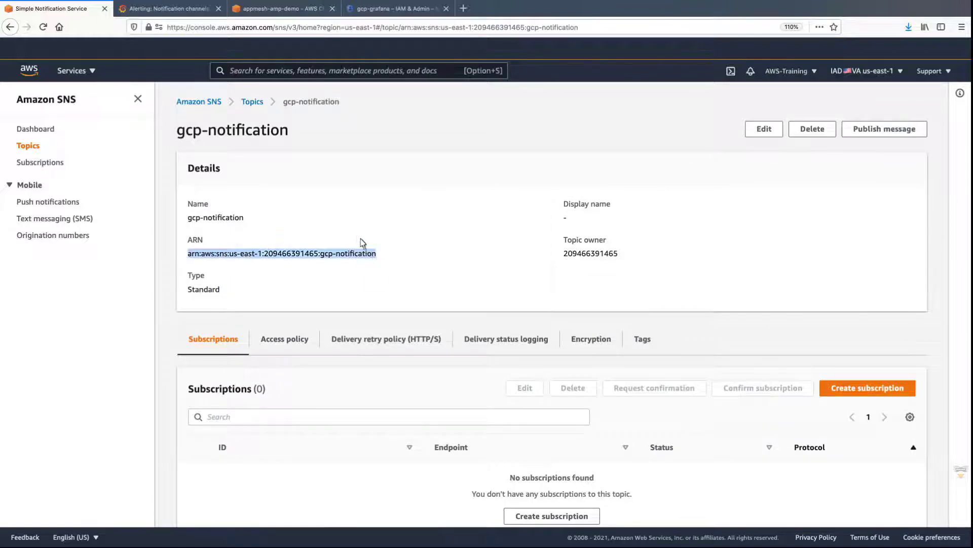
# Set the gcp-sns channel's Topic to the copied ARN with Workspace IAM Role auth, test it, and save
pyautogui.click(201, 12)
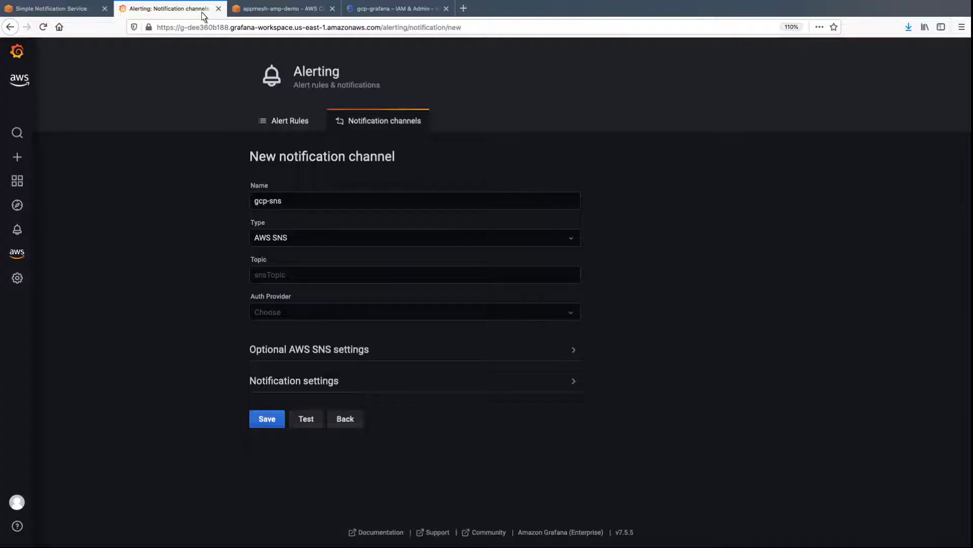
pyautogui.click(253, 279)
pyautogui.hotkey('ctrl', 'v')
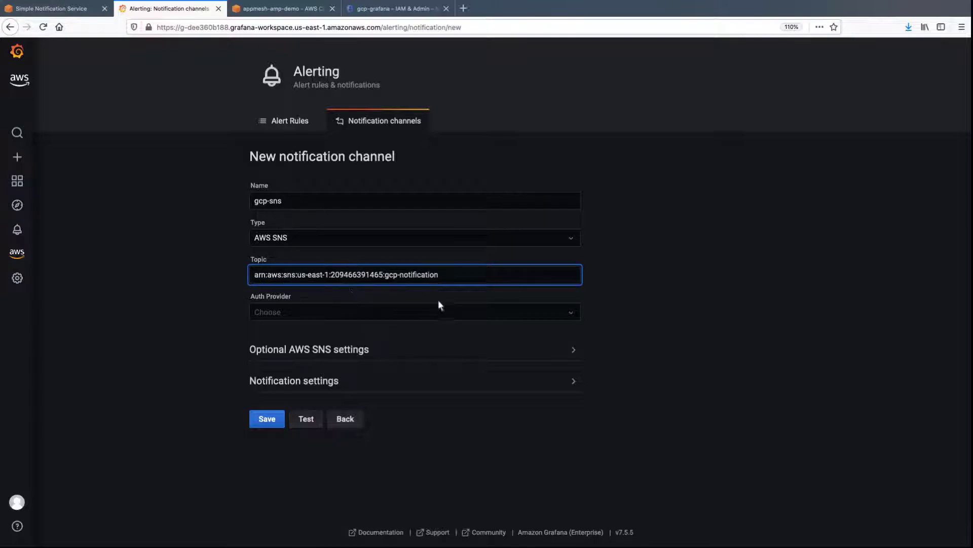
pyautogui.click(569, 315)
pyautogui.click(333, 334)
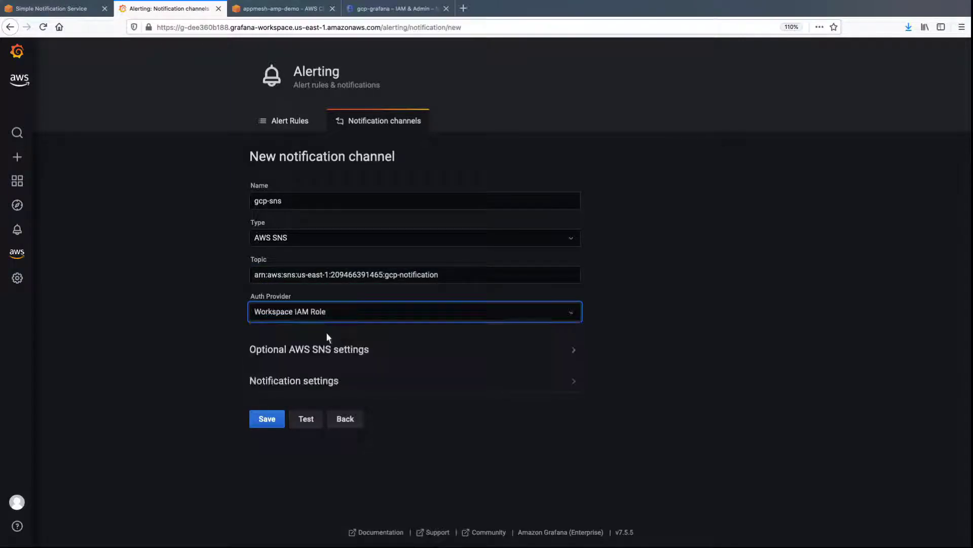
pyautogui.click(315, 419)
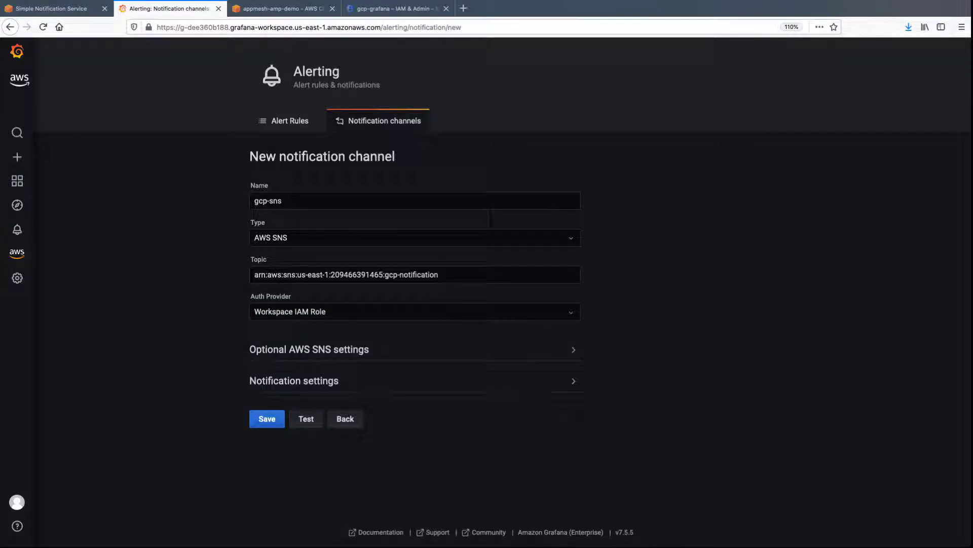
pyautogui.click(277, 421)
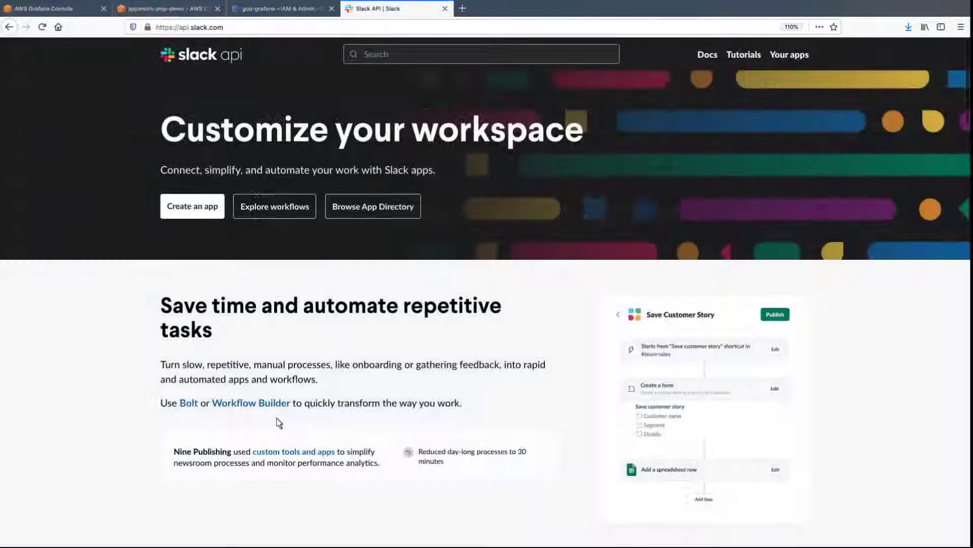
# Create the Slack app gcp-grafana-slack-app from scratch, hosted in the Grafana-Playground workspace
pyautogui.click(198, 208)
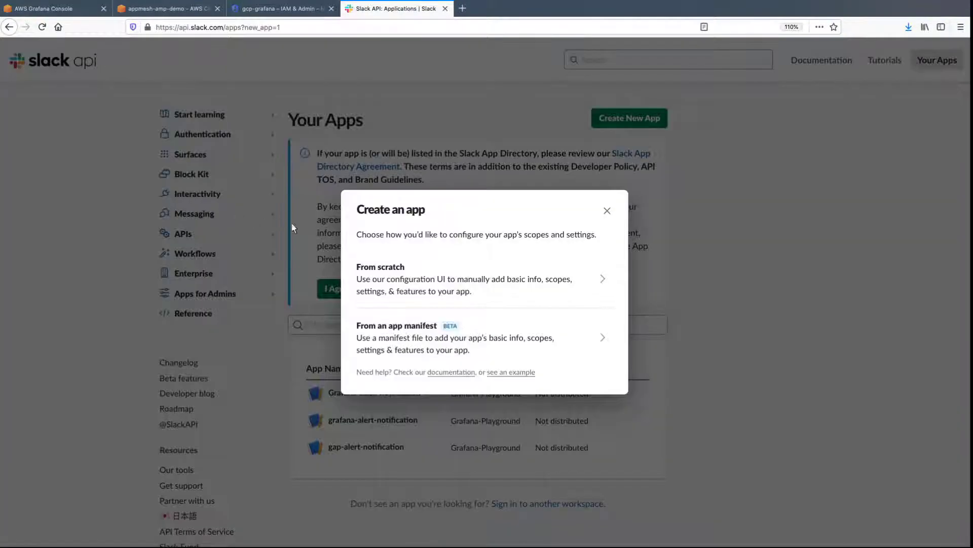
pyautogui.click(606, 284)
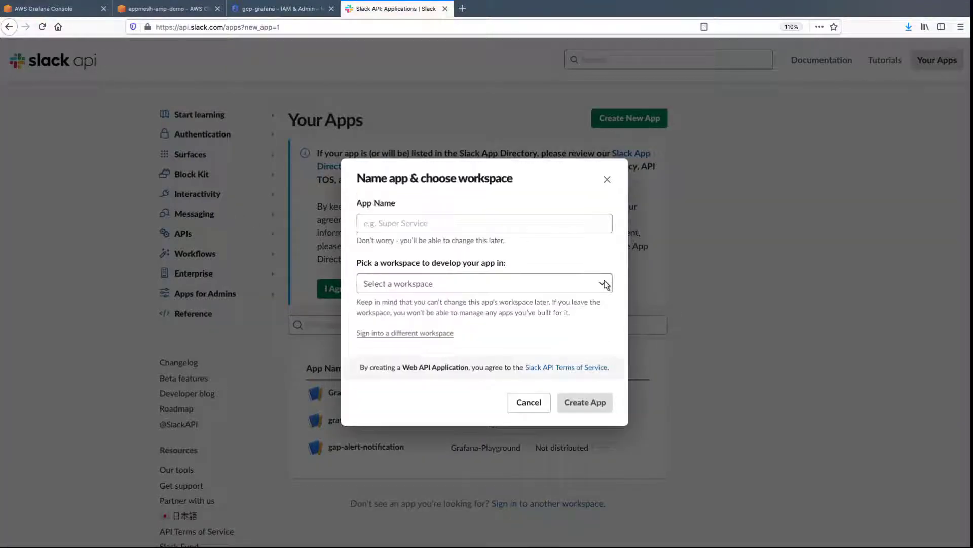
pyautogui.click(367, 229)
pyautogui.write('gcp-grafana-slack-app')
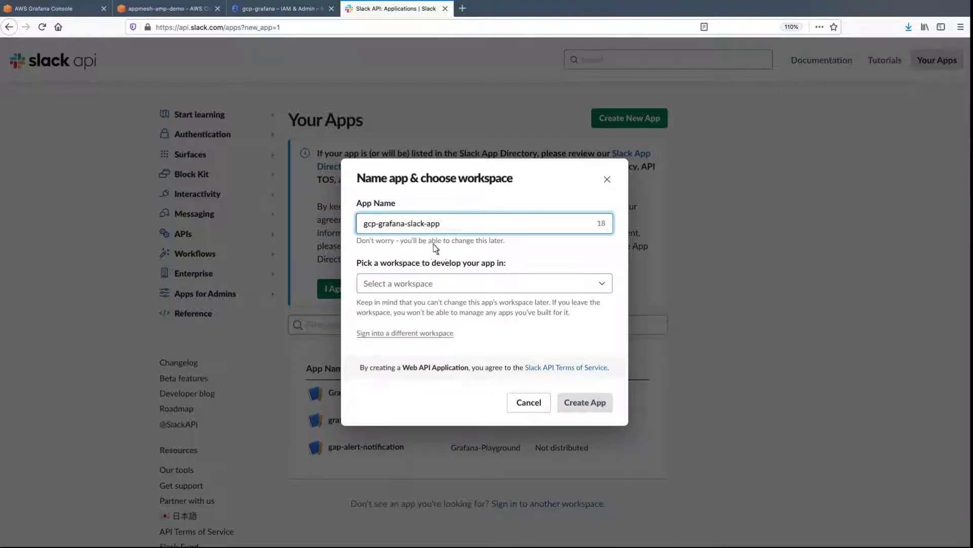
pyautogui.click(602, 284)
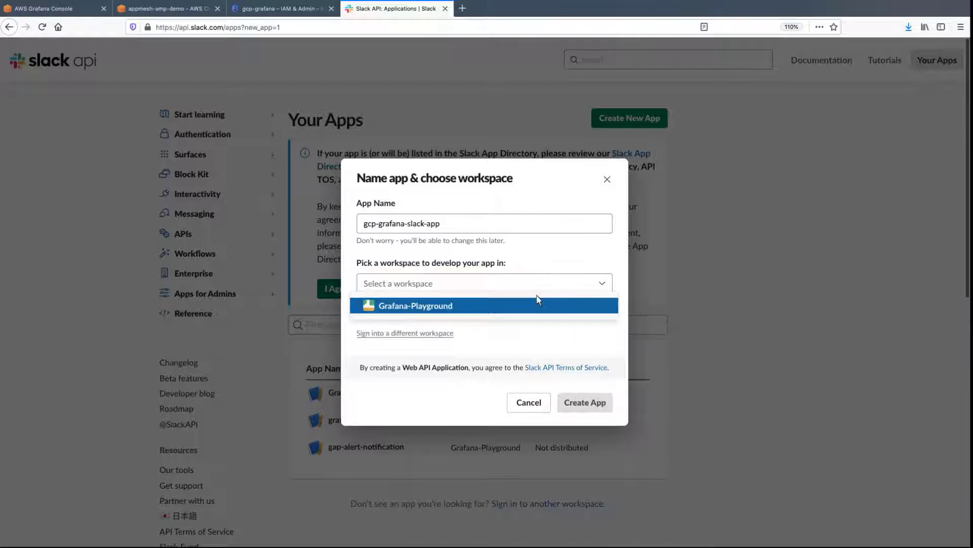
pyautogui.click(455, 310)
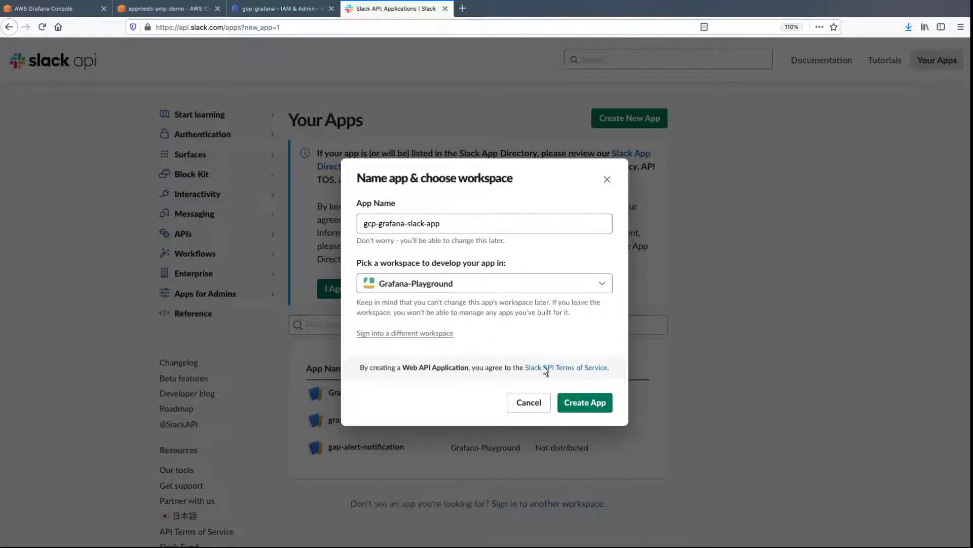
pyautogui.click(605, 405)
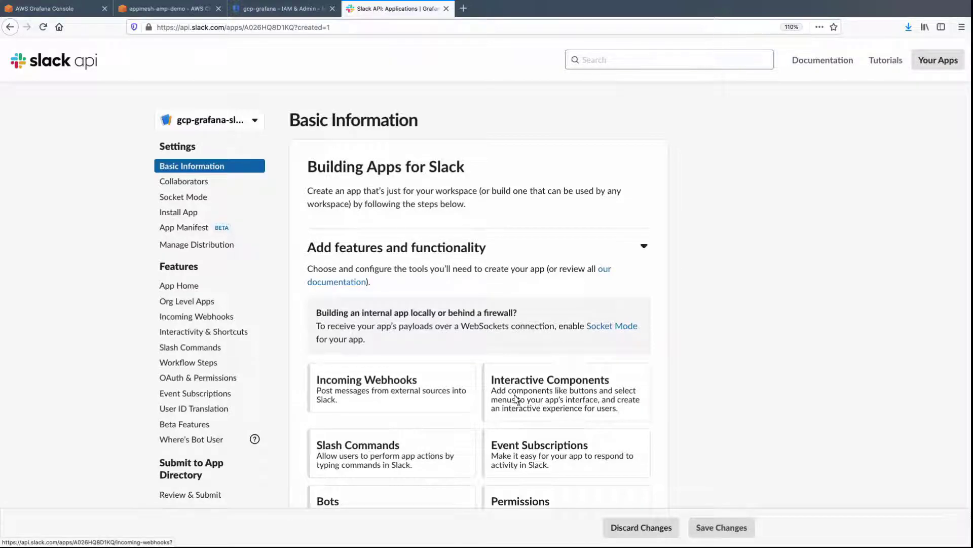
# Activate incoming webhooks for the Slack app
pyautogui.click(424, 389)
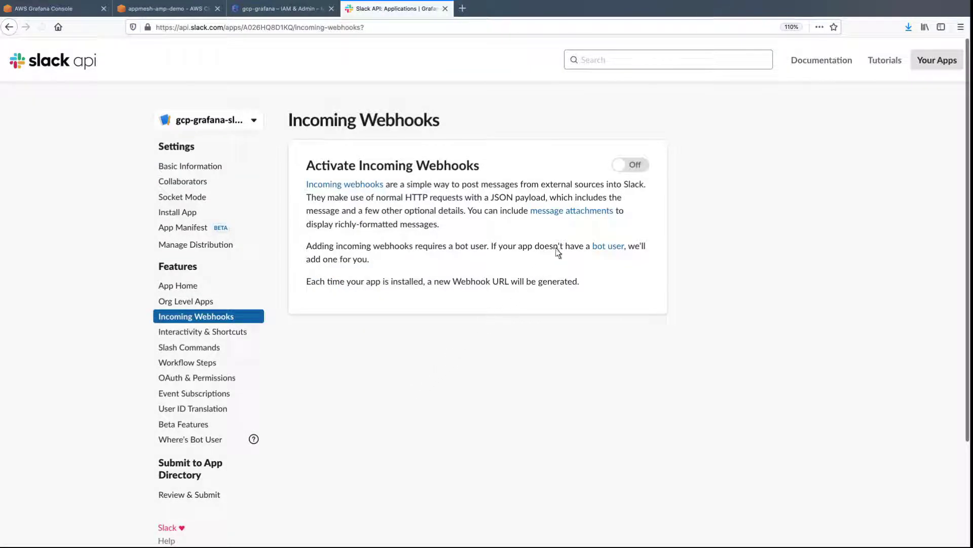
pyautogui.click(640, 166)
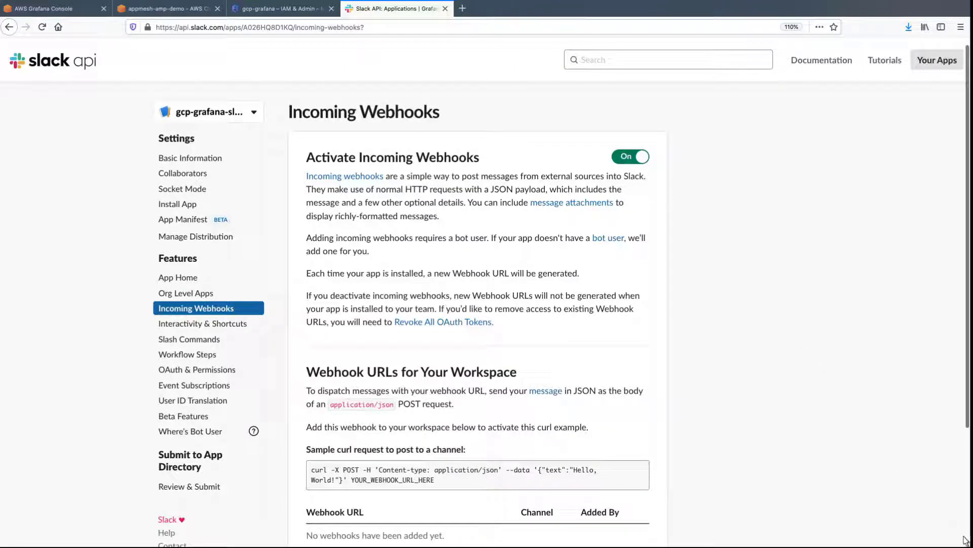
pyautogui.scroll(-3, 887, 523)
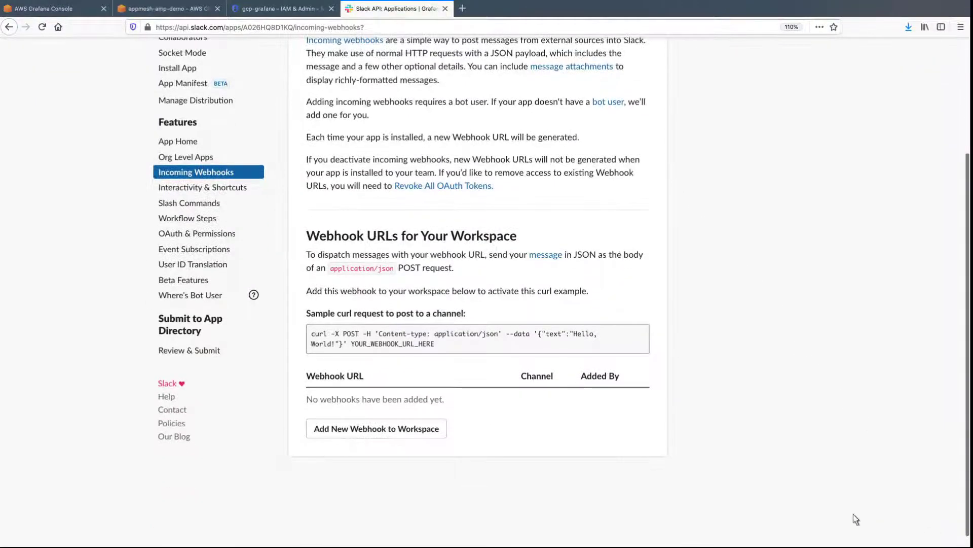
# Add a webhook posting to #grafana-alert-demo, allow it, and copy its URL
pyautogui.click(440, 432)
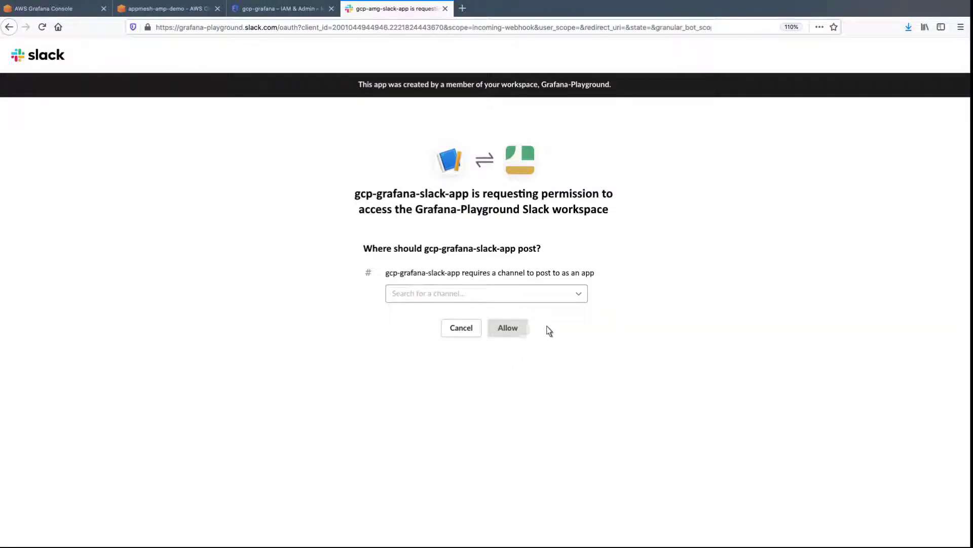
pyautogui.click(576, 298)
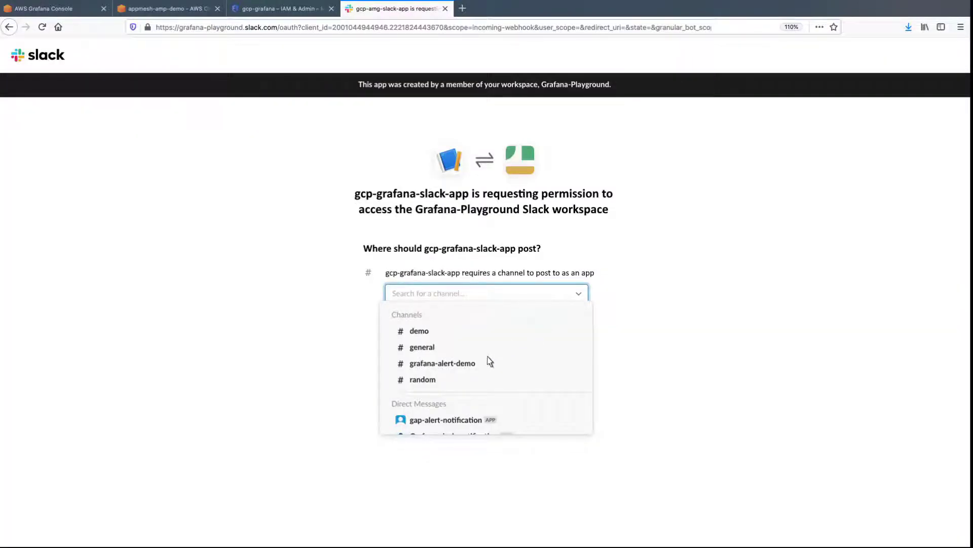
pyautogui.click(479, 368)
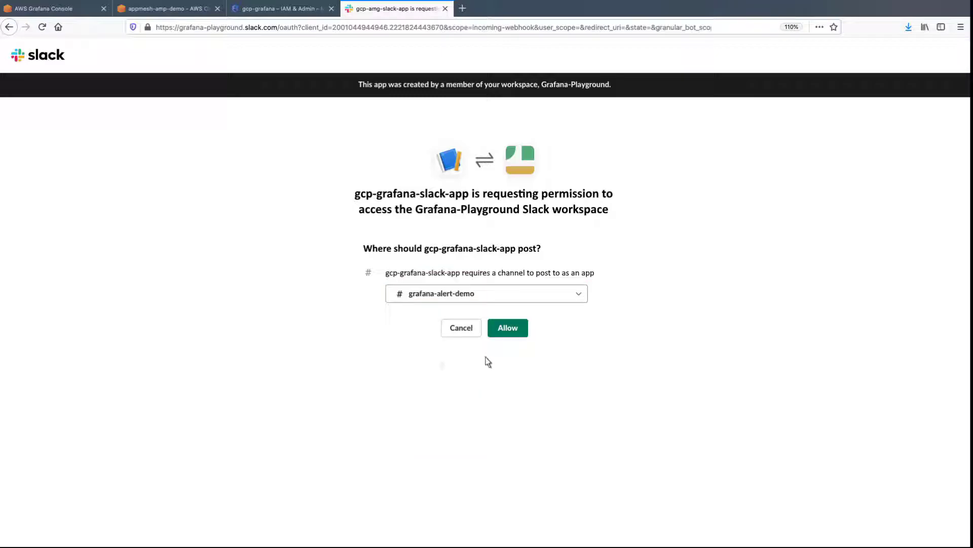
pyautogui.click(519, 330)
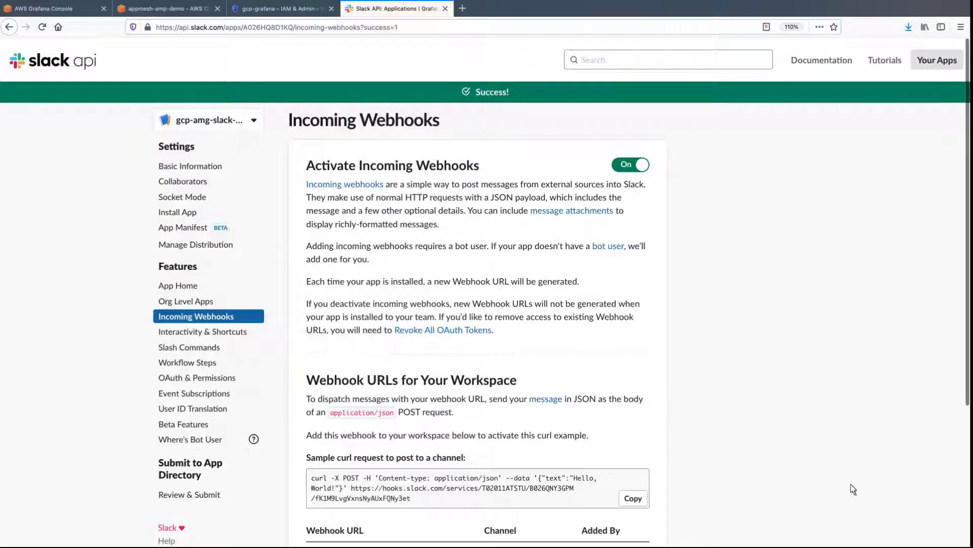
pyautogui.scroll(-3, 958, 537)
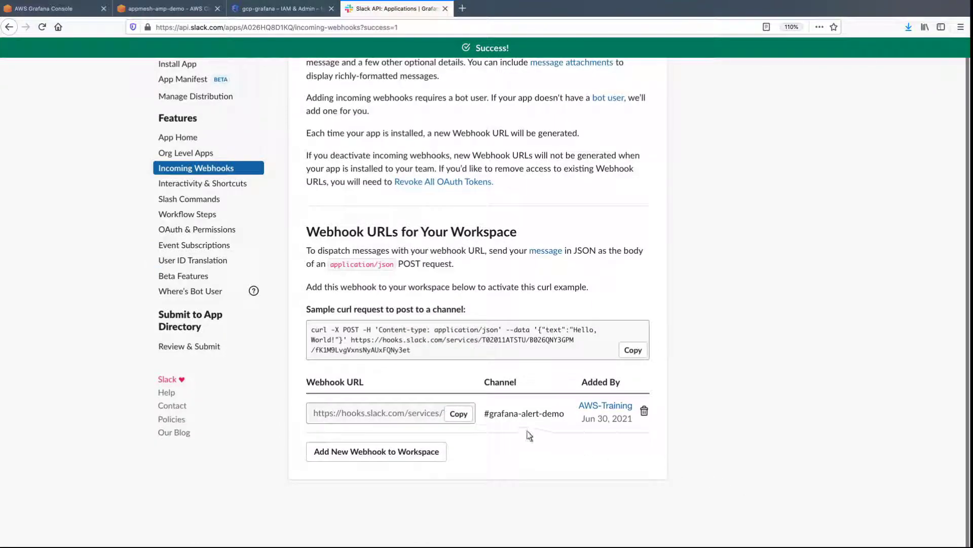
pyautogui.click(471, 421)
pyautogui.click(75, 11)
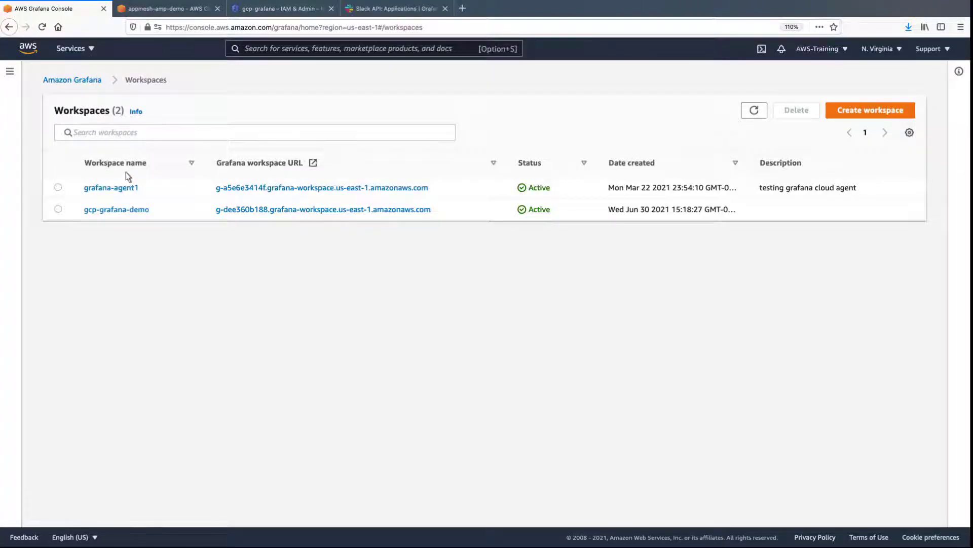
# Open the gcp-grafana-demo workspace's Grafana and start a new notification channel
pyautogui.click(140, 213)
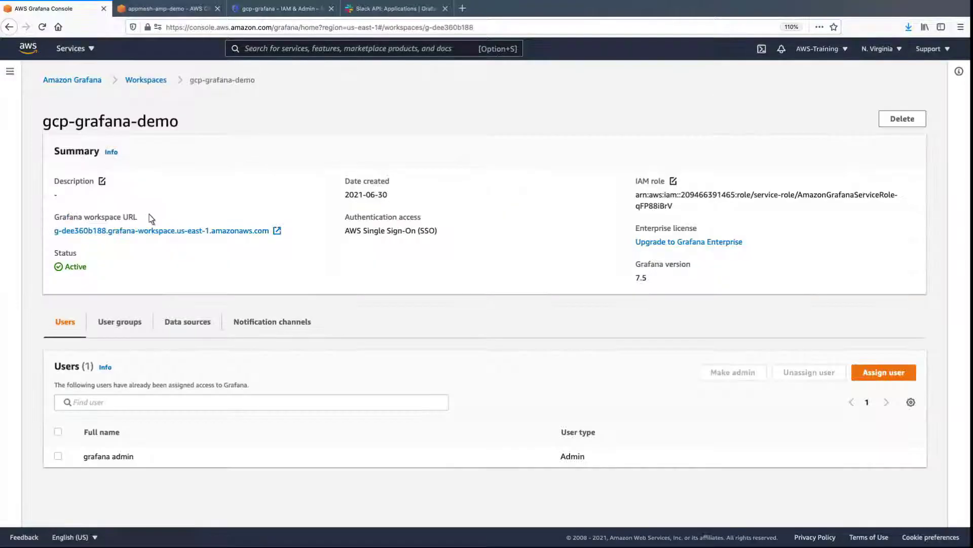
pyautogui.click(264, 231)
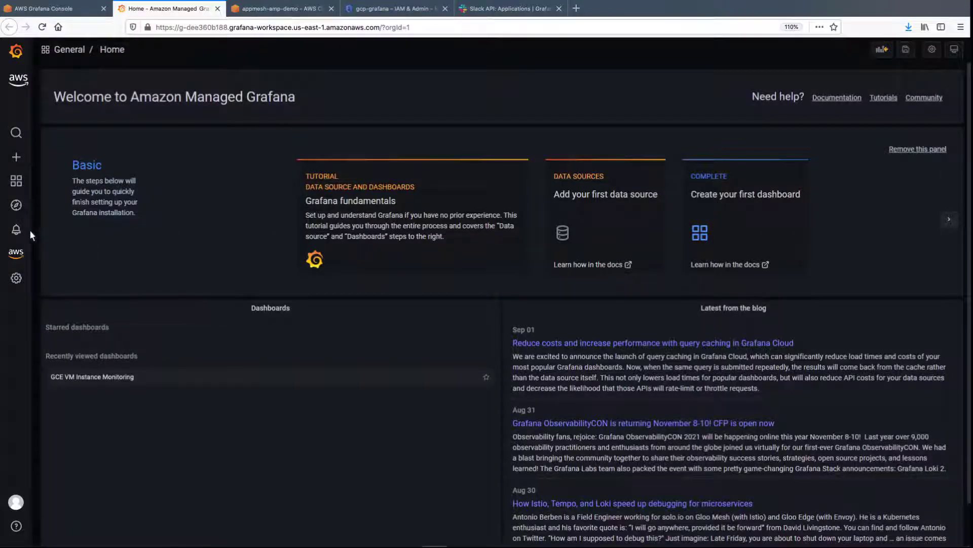
pyautogui.moveTo(20, 230)
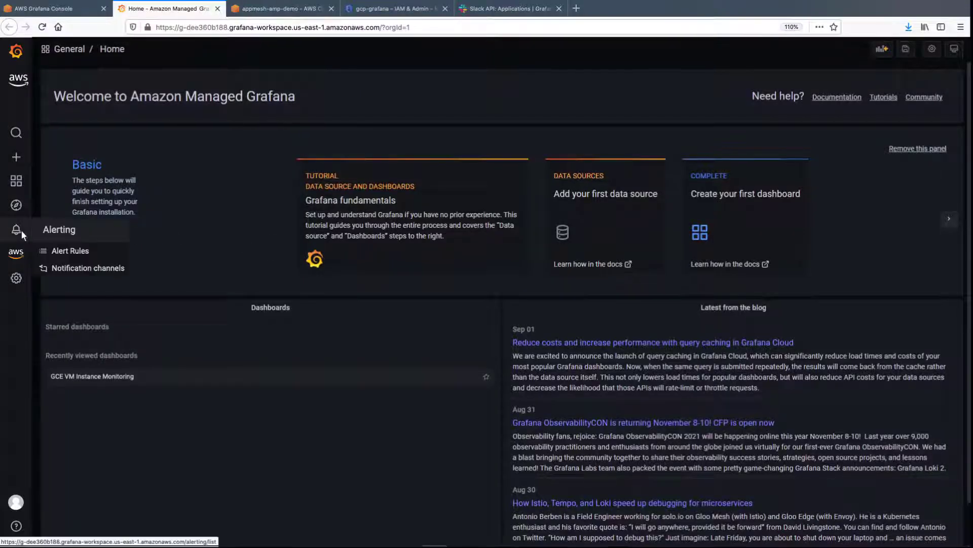
pyautogui.click(121, 268)
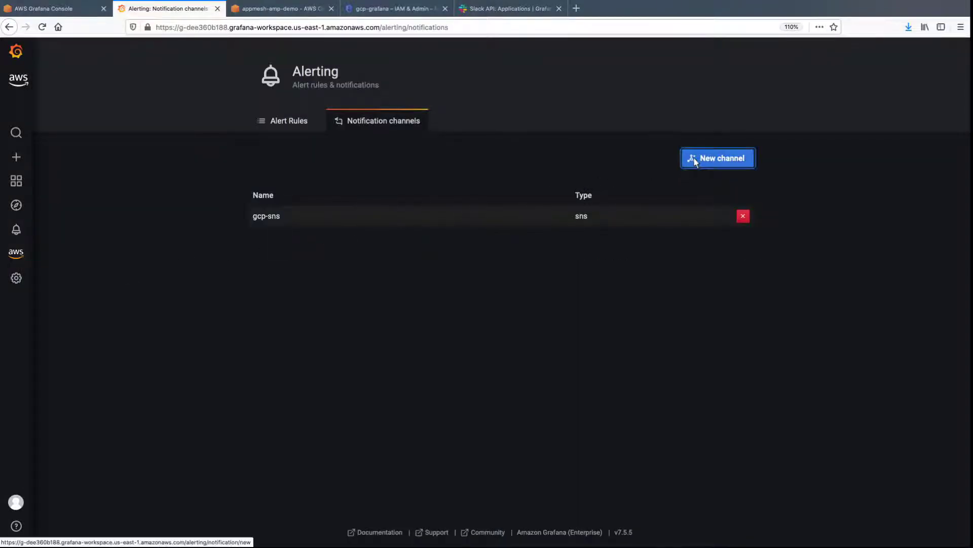
pyautogui.click(719, 158)
# Name the channel gcp-slack, make it type Slack with the pasted webhook URL, test, and save
pyautogui.click(261, 203)
pyautogui.write('gcp-slack')
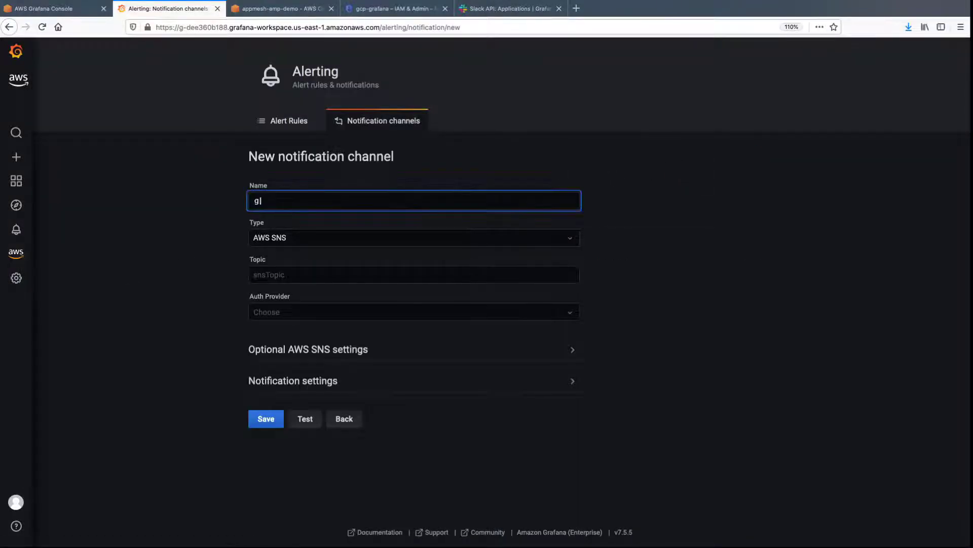
pyautogui.click(561, 239)
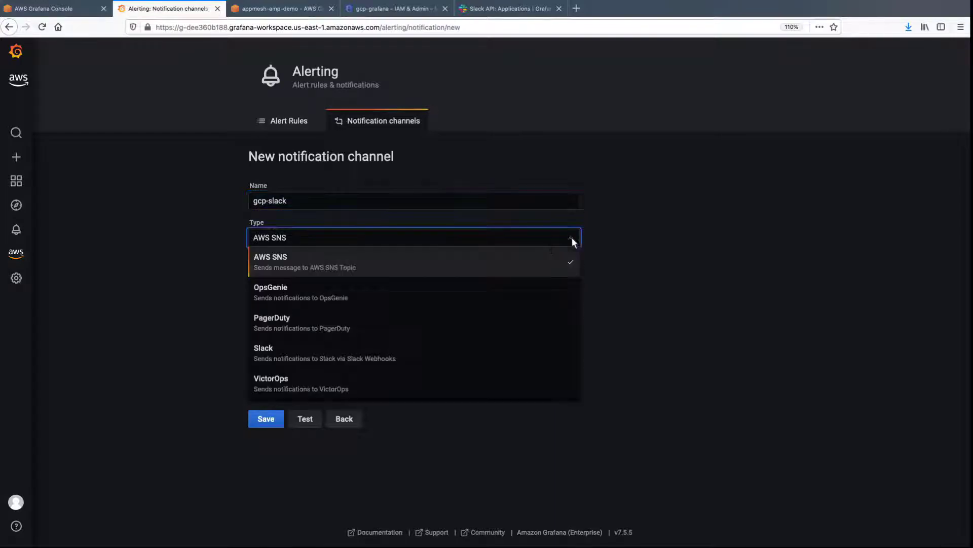
pyautogui.click(272, 349)
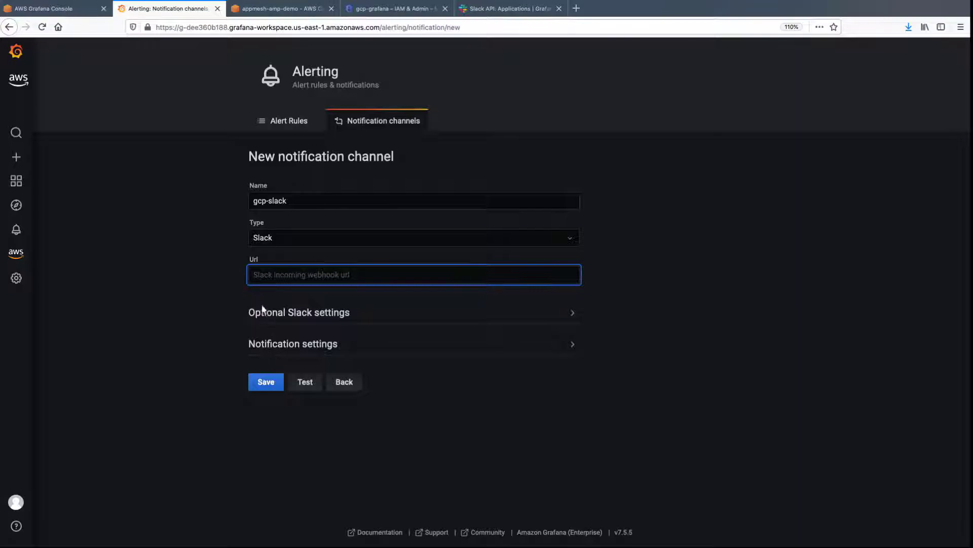
pyautogui.hotkey('ctrl', 'v')
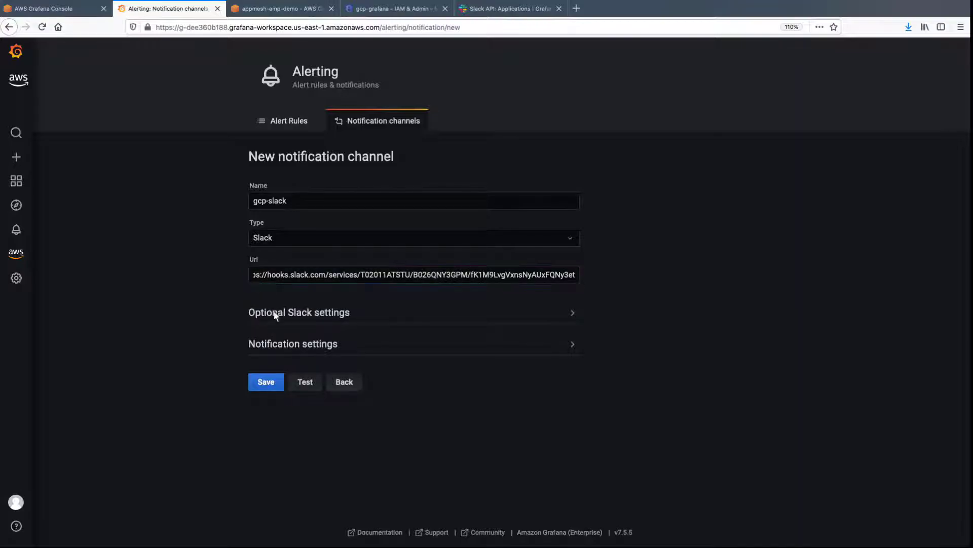
pyautogui.click(314, 383)
pyautogui.click(274, 382)
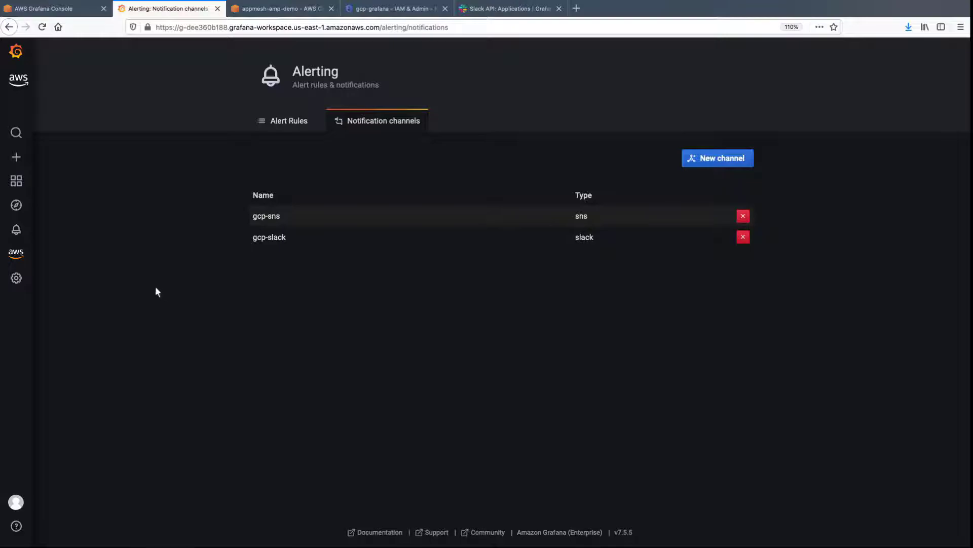
# Open the GCE VM Instance Monitoring dashboard and edit its CPU Utilization panel
pyautogui.moveTo(33, 186)
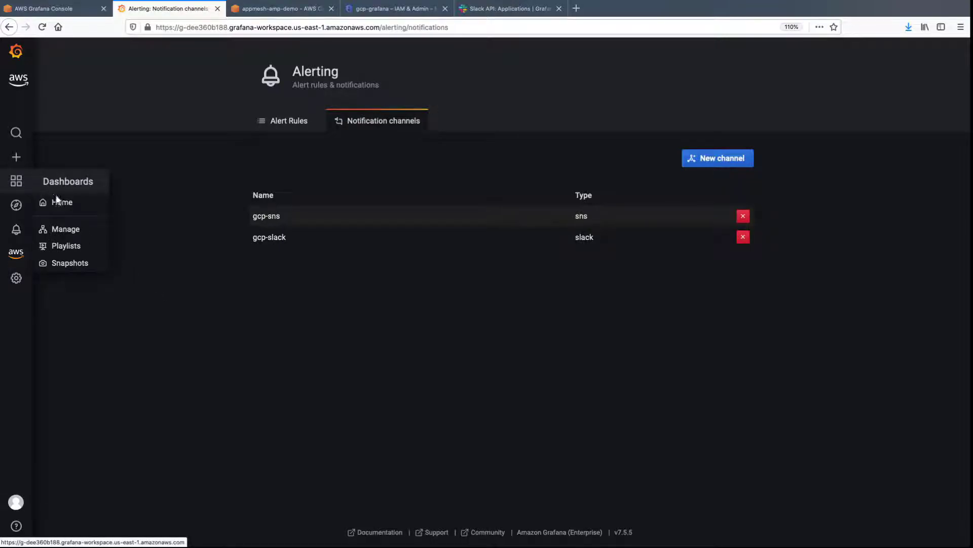
pyautogui.click(75, 202)
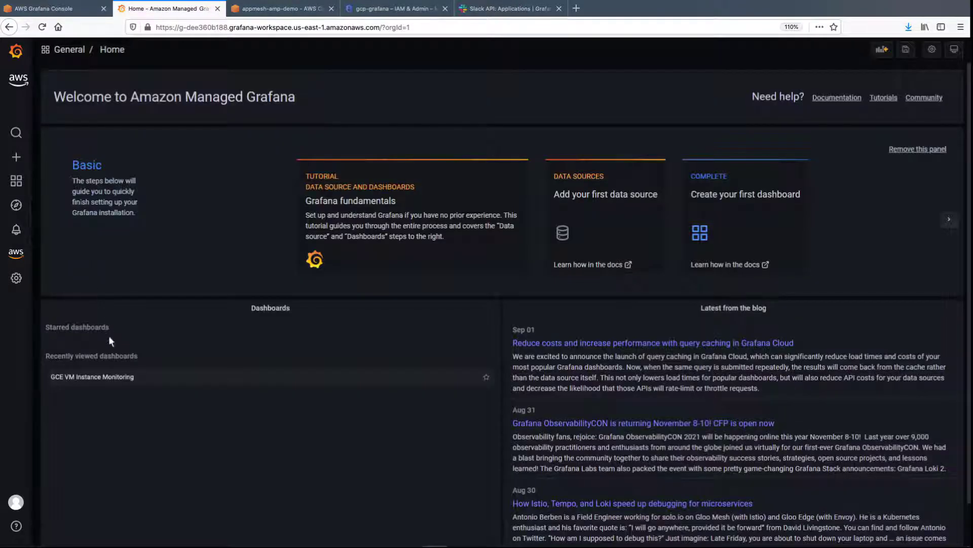
pyautogui.click(121, 384)
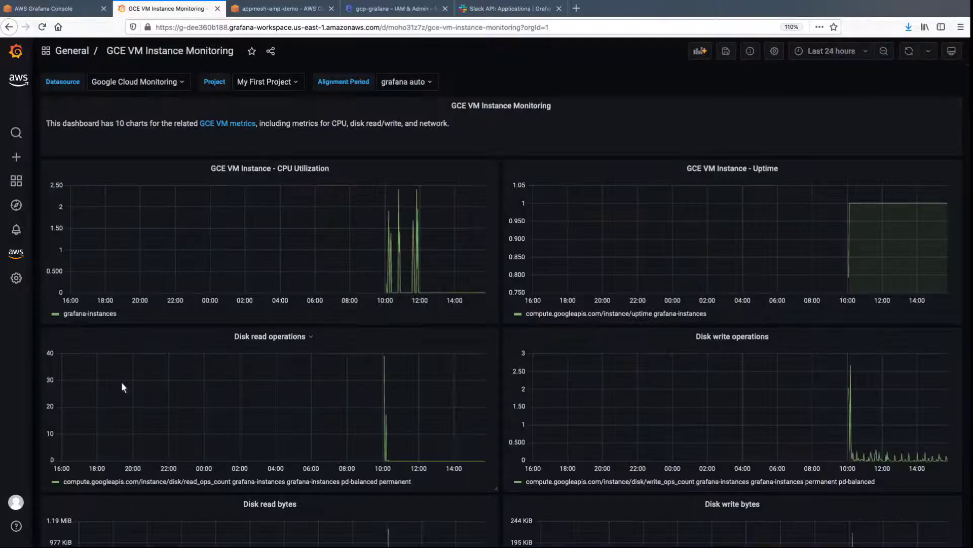
pyautogui.click(332, 169)
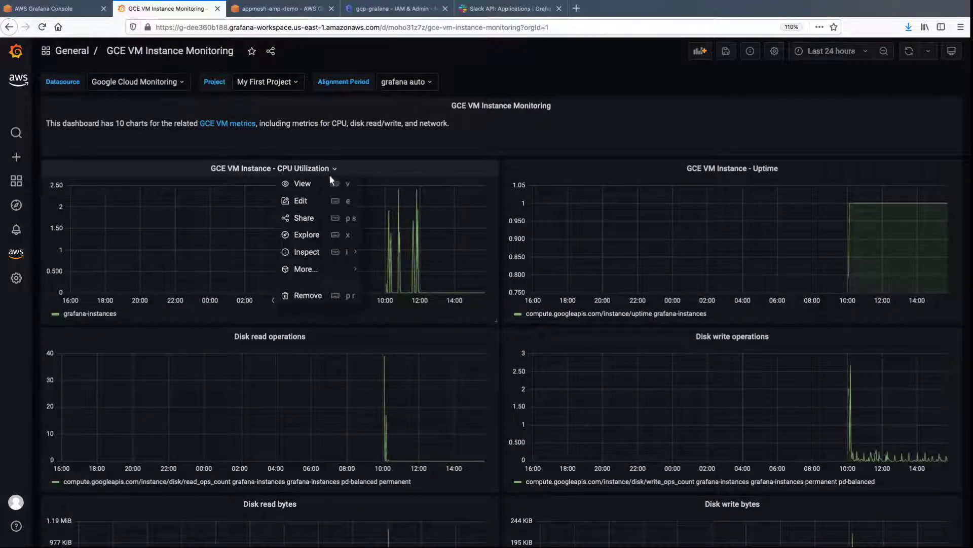
pyautogui.click(303, 203)
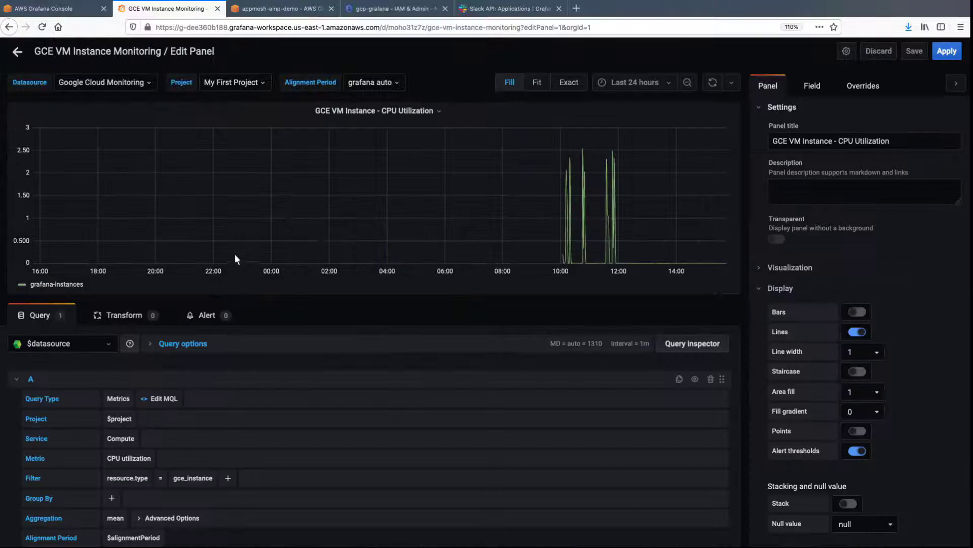
# Set the panel query's data source to Google Cloud Monitoring and project to My First Project
pyautogui.click(109, 344)
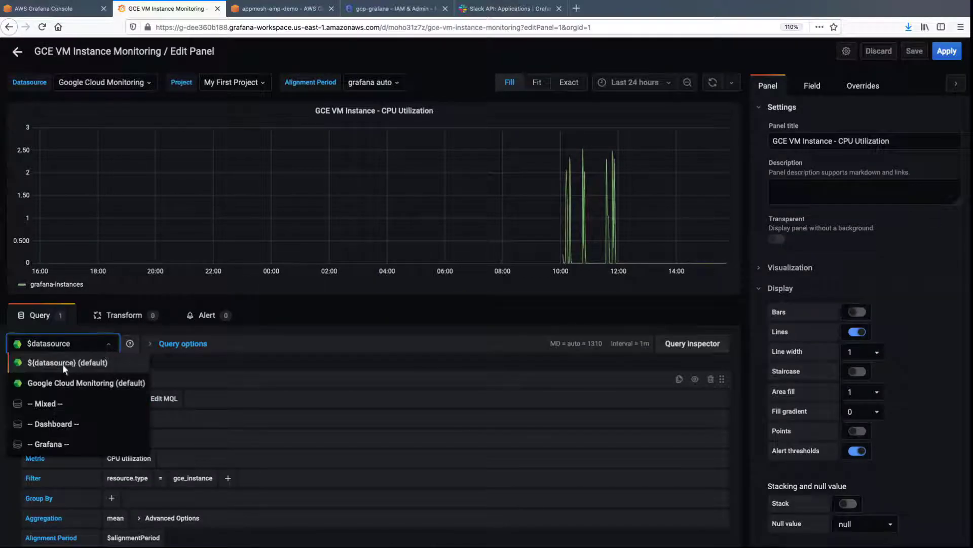
pyautogui.click(20, 386)
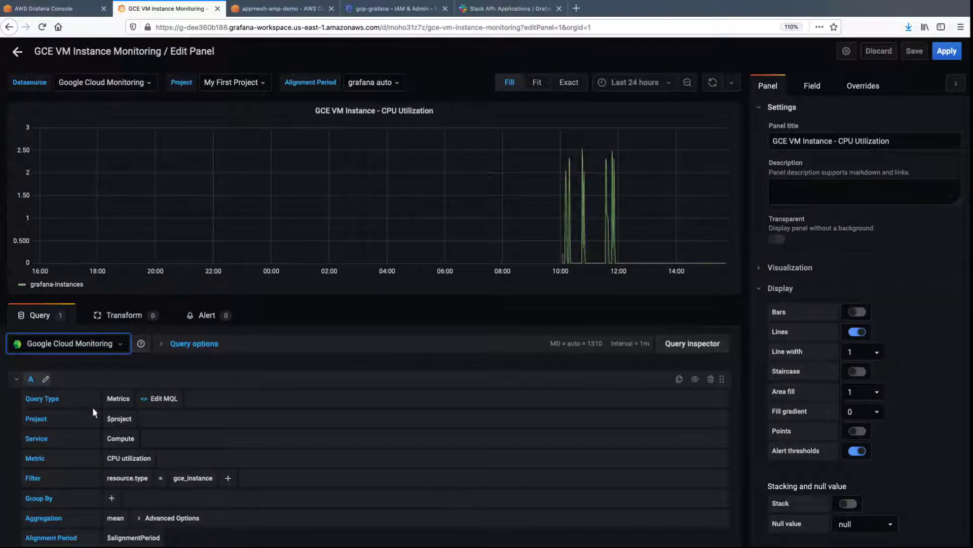
pyautogui.click(130, 419)
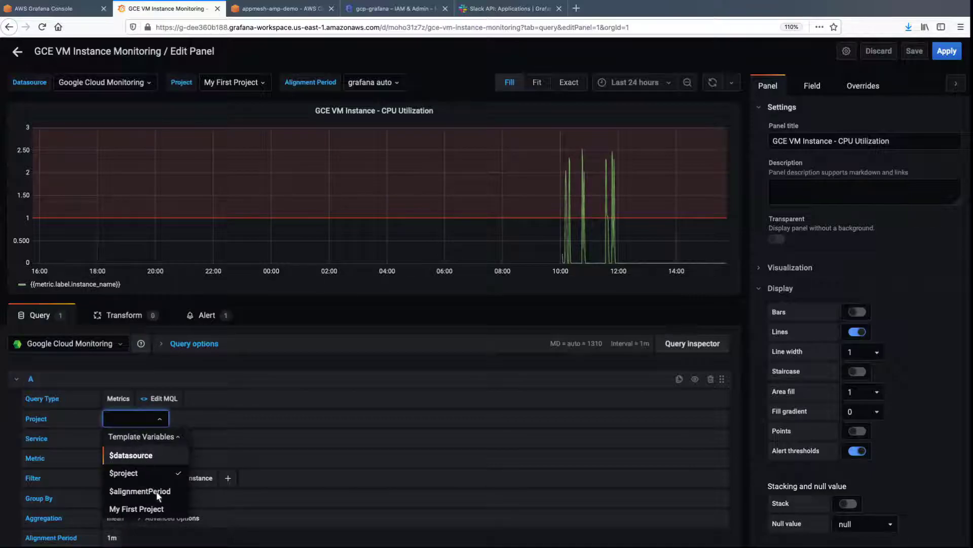
pyautogui.click(163, 509)
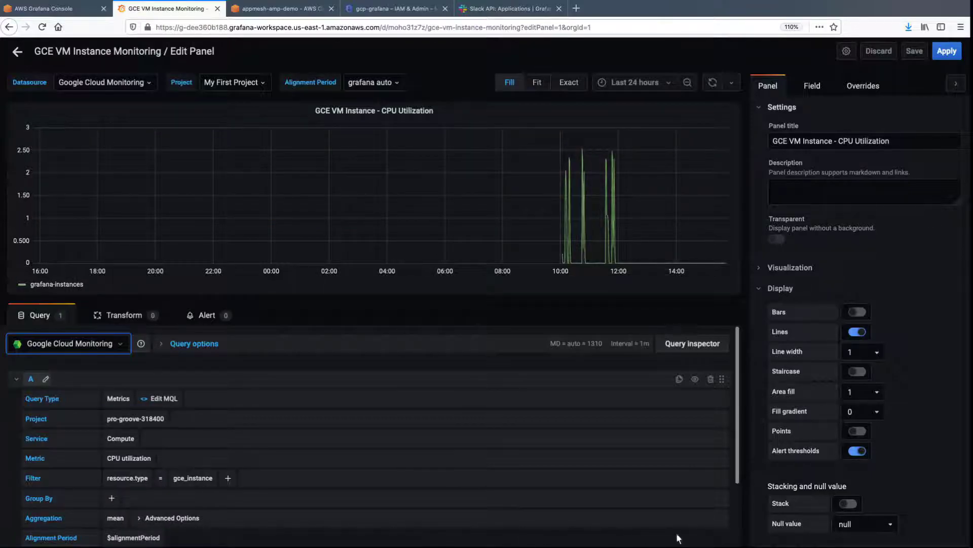
pyautogui.scroll(-2, 705, 532)
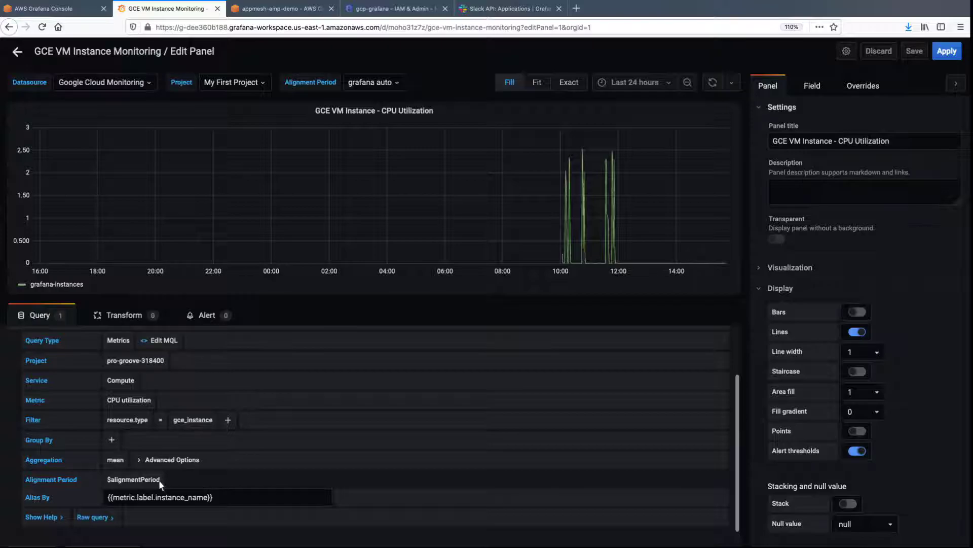
pyautogui.scroll(-1, 158, 480)
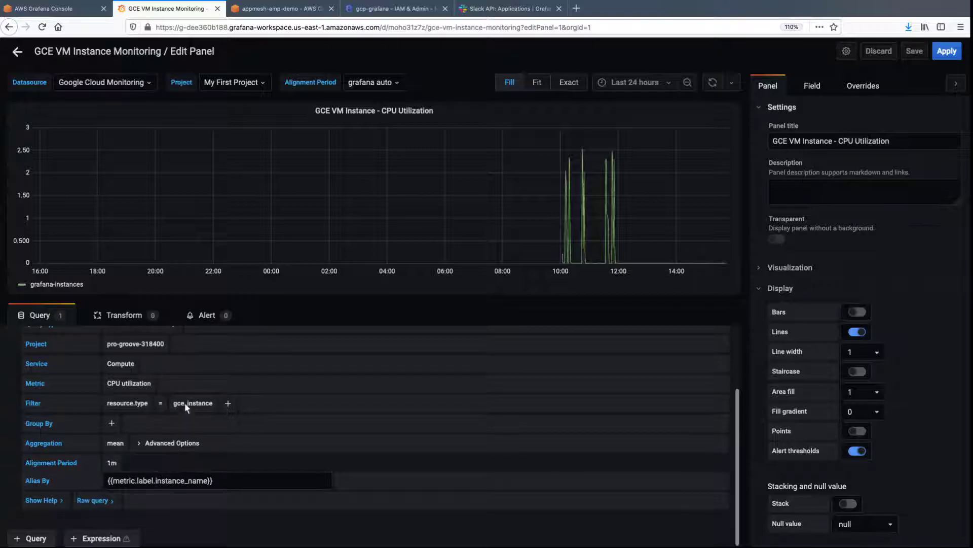
# Create an alert rule pending for 1m that fires when the average is above 1
pyautogui.click(208, 315)
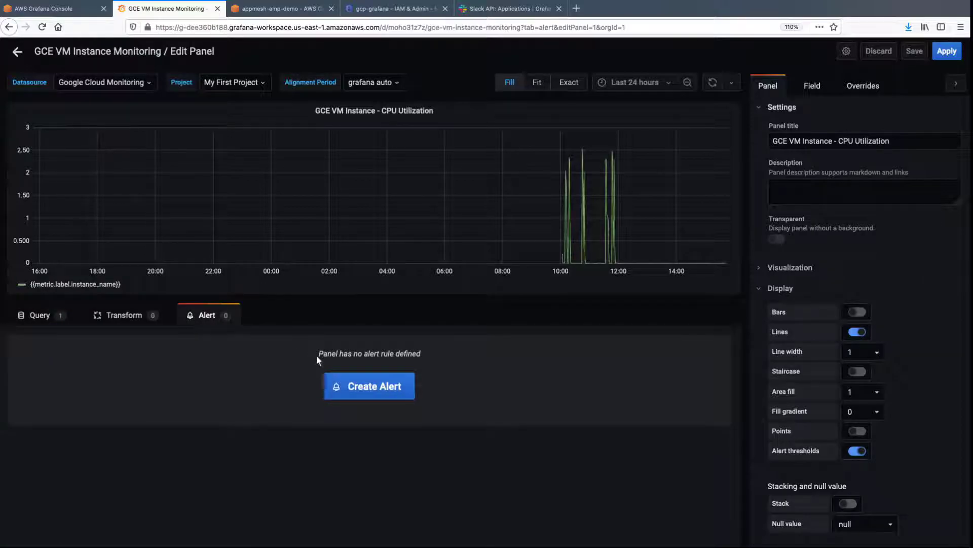
pyautogui.click(407, 388)
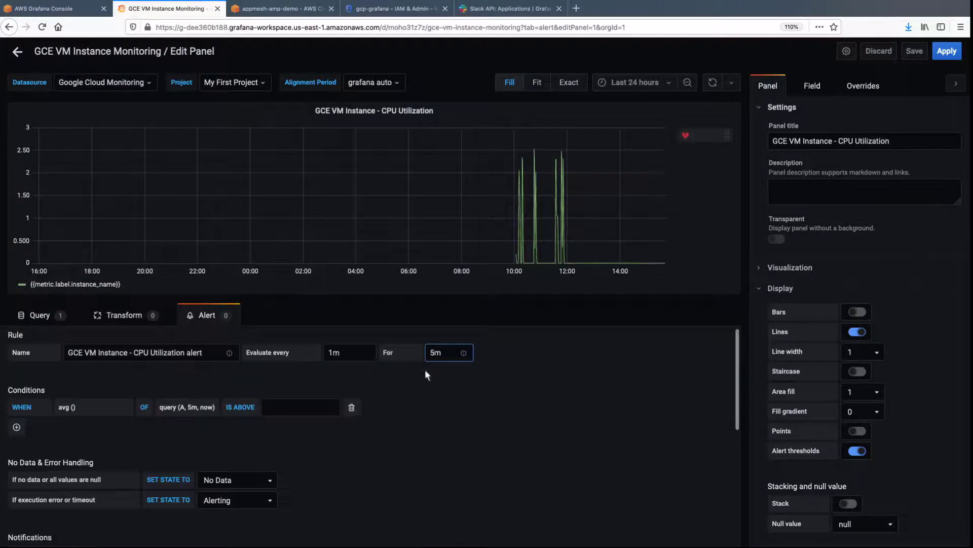
pyautogui.doubleClick(439, 352)
pyautogui.write('1m')
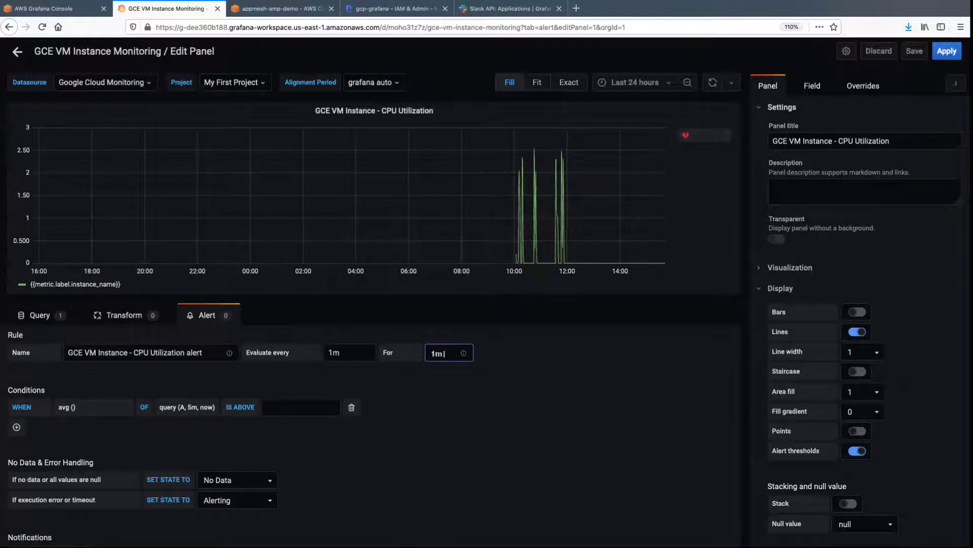
pyautogui.click(274, 411)
pyautogui.write('1')
pyautogui.scroll(-1, 326, 424)
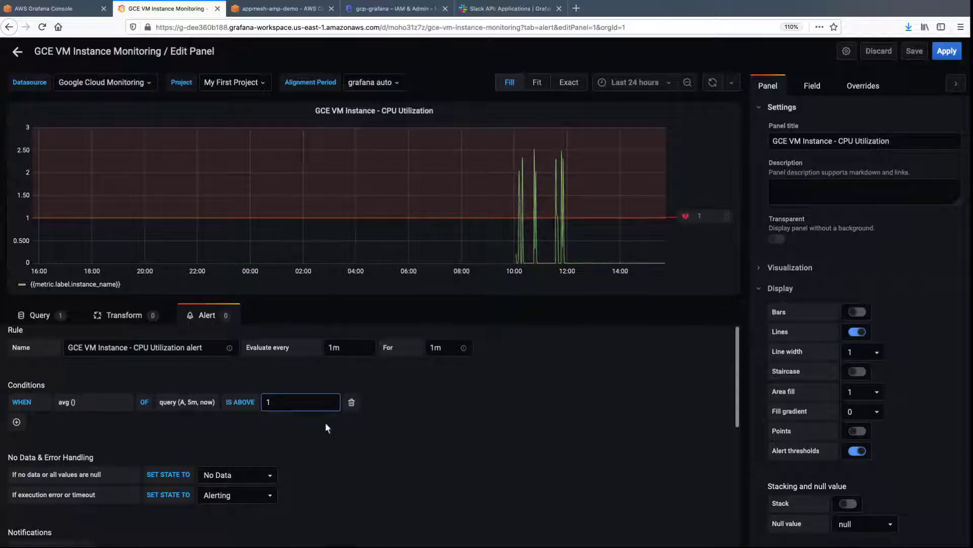
pyautogui.scroll(-5, 738, 528)
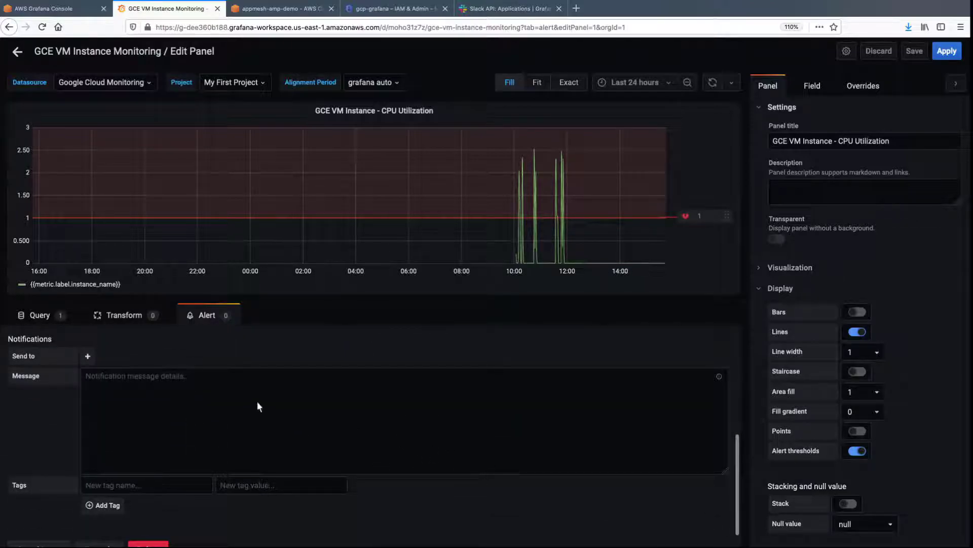
# Notify gcp-sns and gcp-slack with the message 'High CPU Alert. Action Required!!!'
pyautogui.click(91, 357)
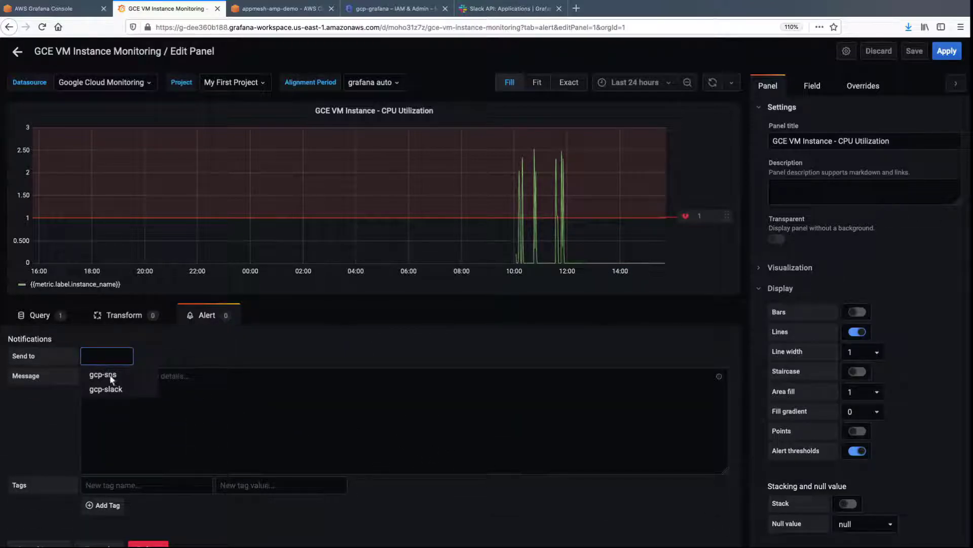
pyautogui.click(109, 375)
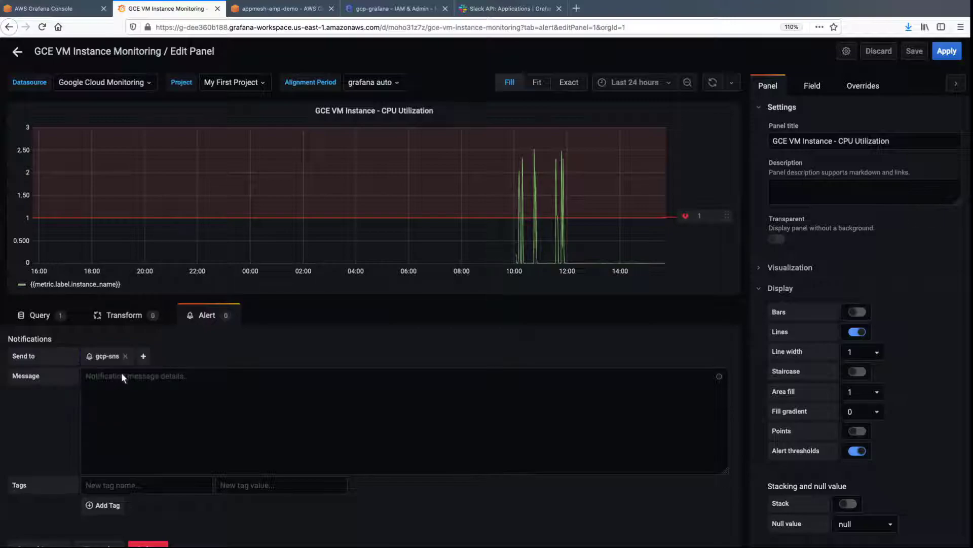
pyautogui.click(146, 356)
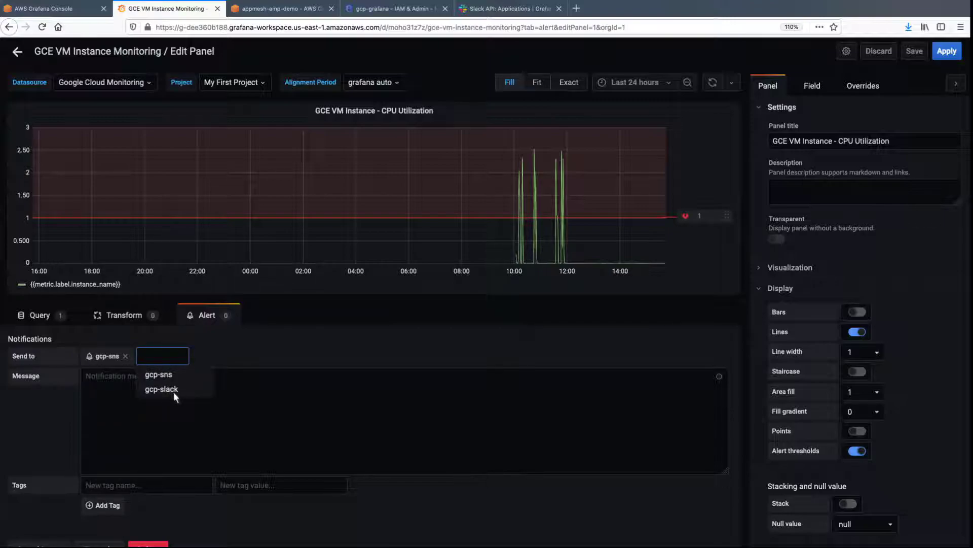
pyautogui.click(167, 390)
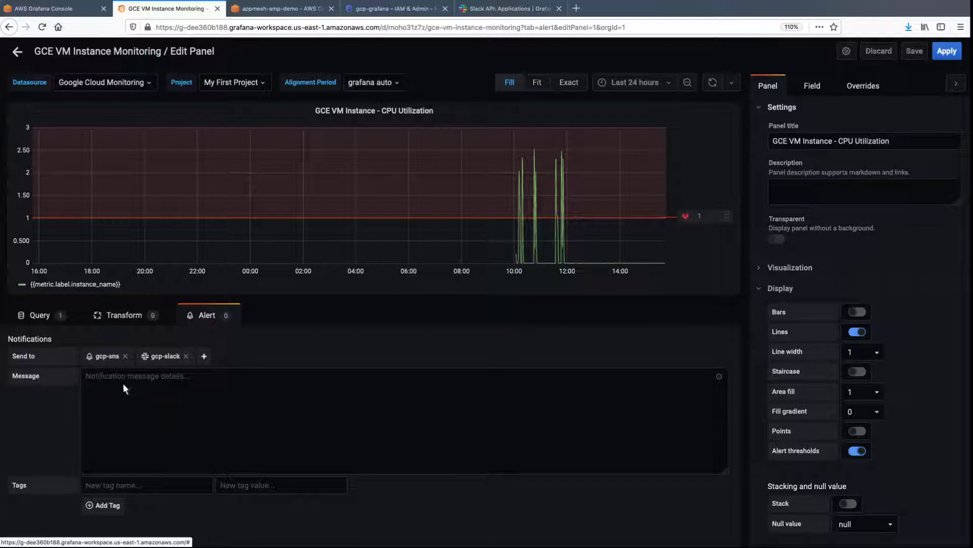
pyautogui.click(84, 376)
pyautogui.write('High CPU Alert. Acti')
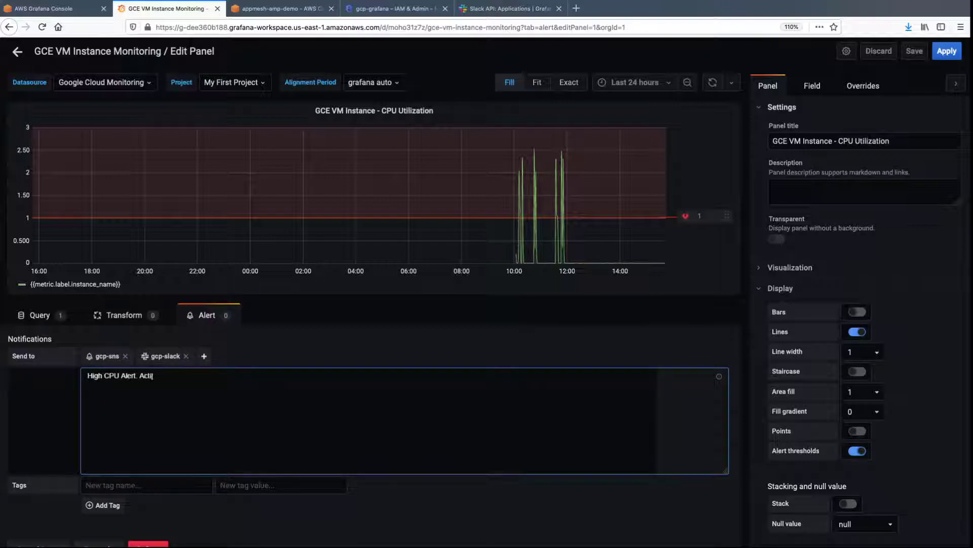
pyautogui.write('on Required!!!')
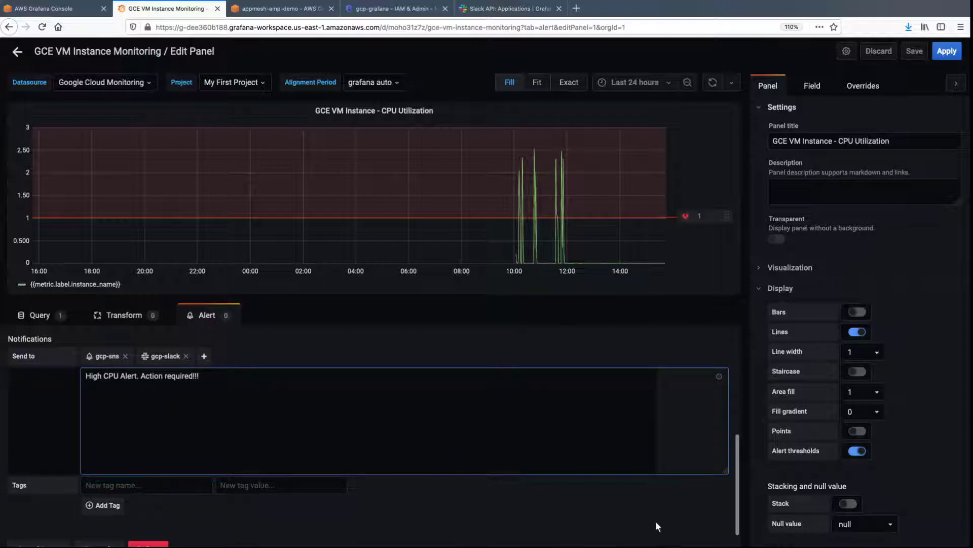
pyautogui.scroll(-1, 735, 543)
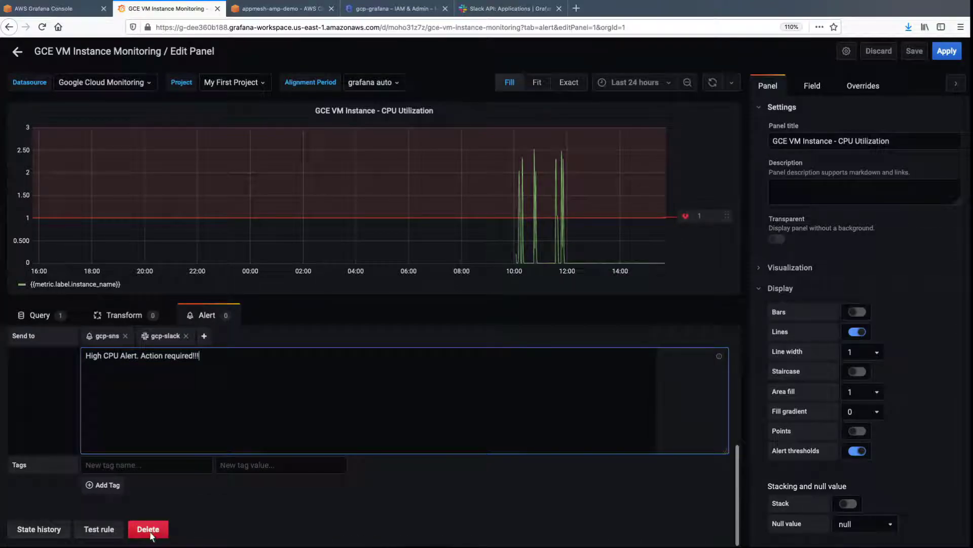
# Test the alert rule and save the dashboard
pyautogui.click(101, 529)
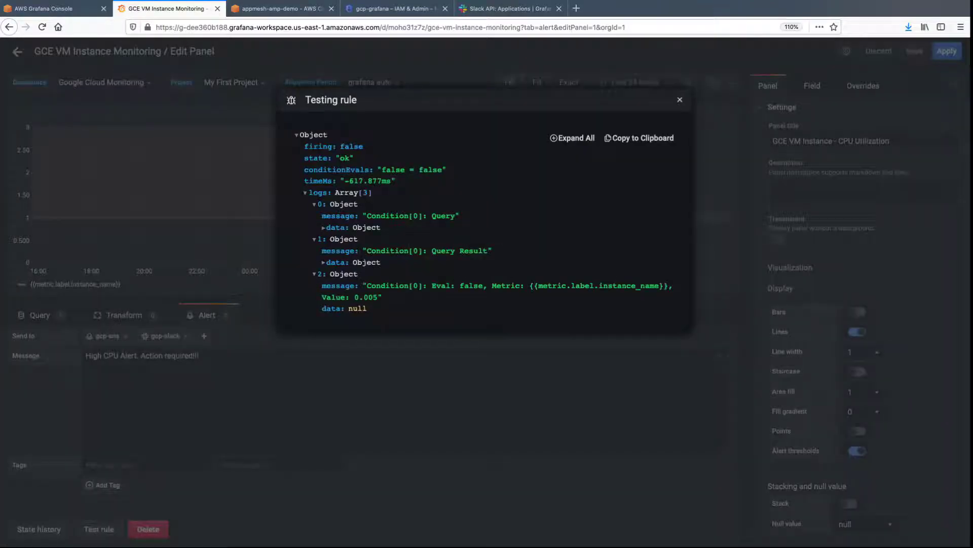
pyautogui.click(679, 100)
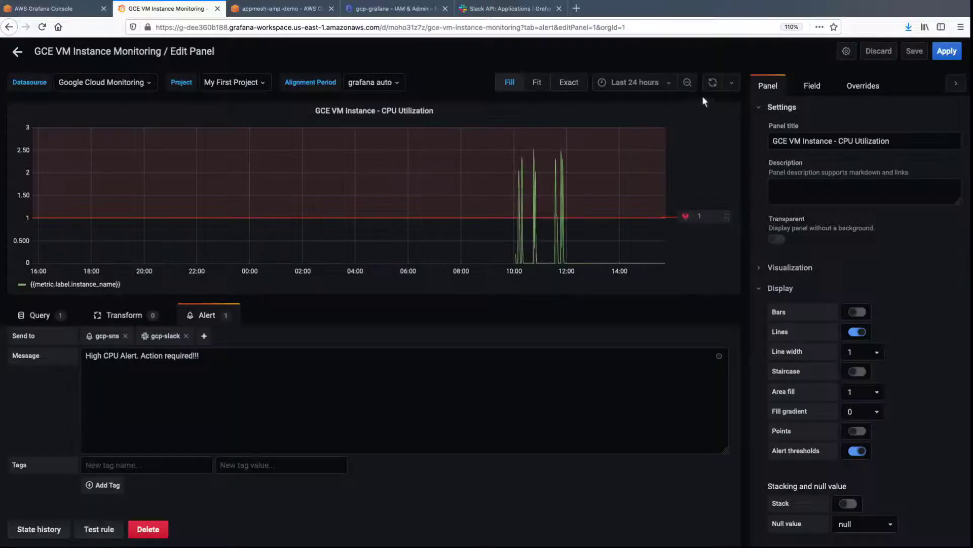
pyautogui.click(913, 53)
pyautogui.click(394, 224)
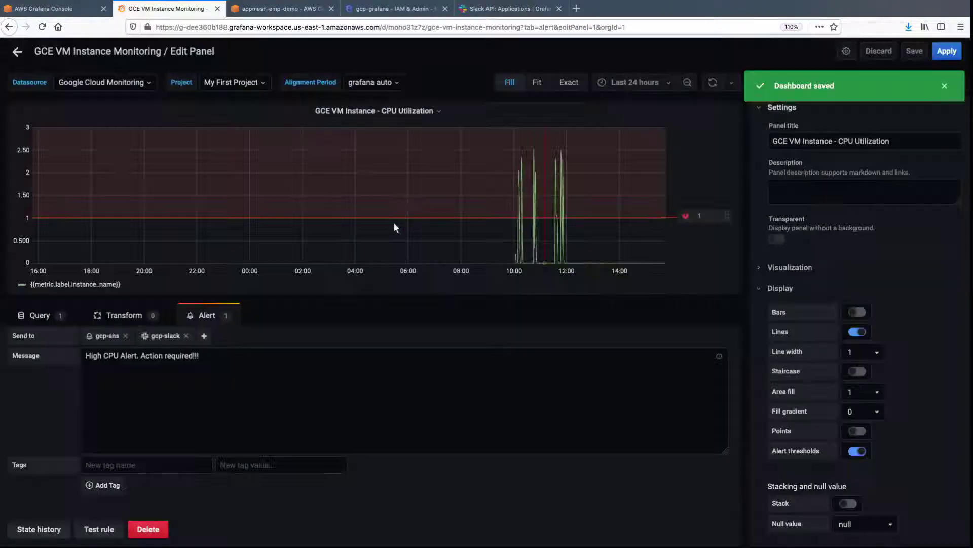
# Apply the panel changes, refresh the dashboard, and view the CPU Utilization panel alone, now alerting
pyautogui.click(938, 54)
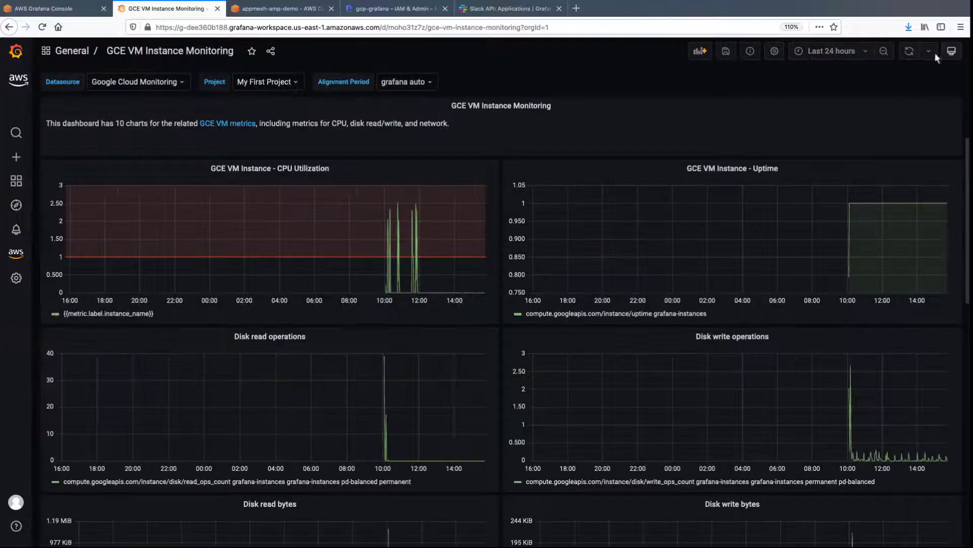
pyautogui.click(909, 51)
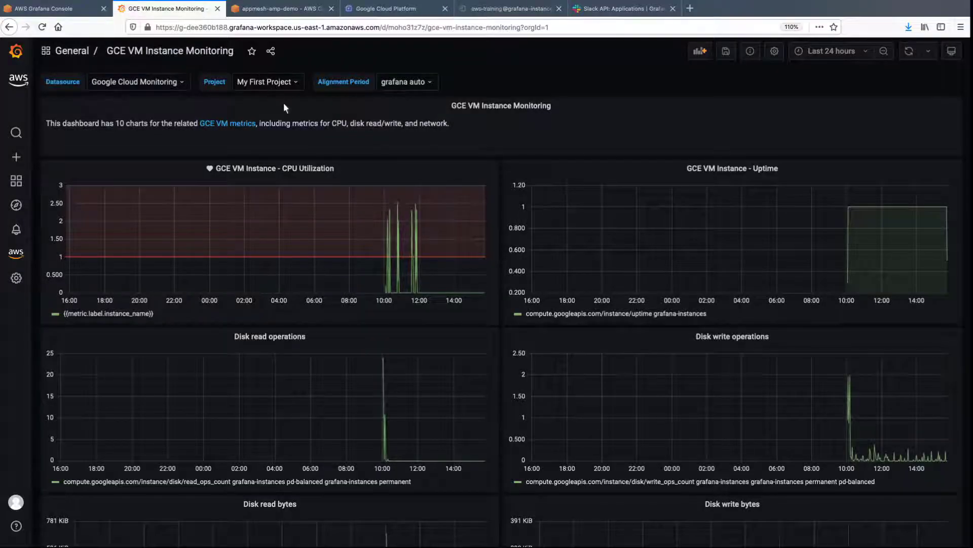
pyautogui.click(338, 169)
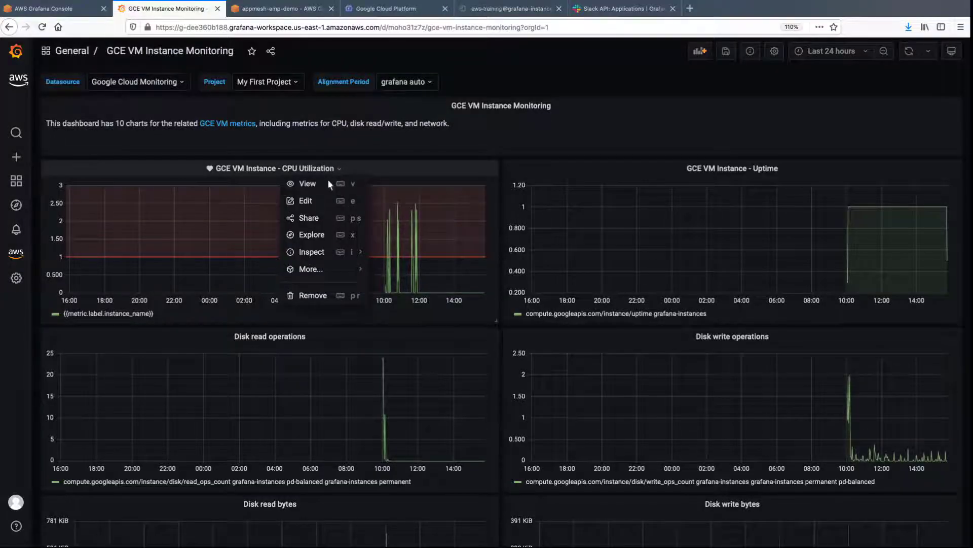
pyautogui.click(323, 184)
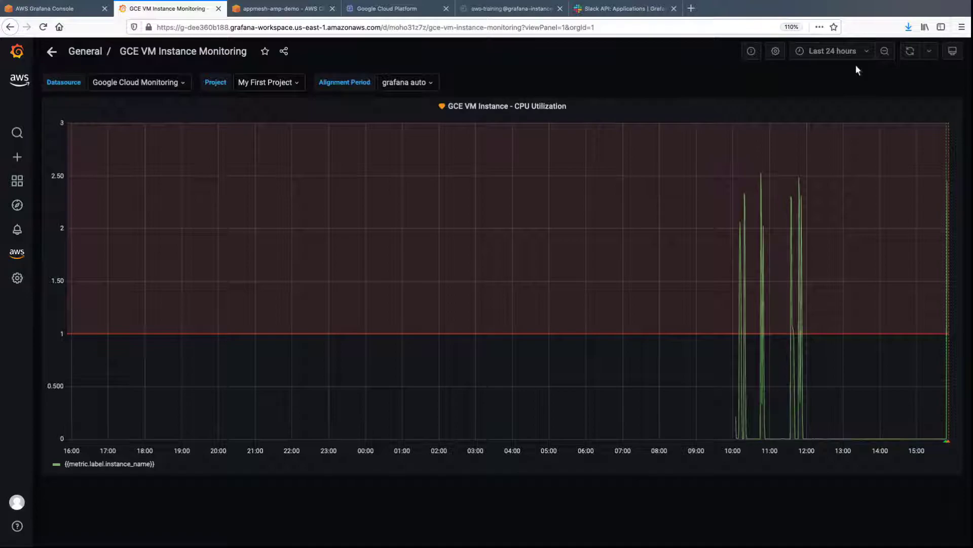
pyautogui.click(909, 55)
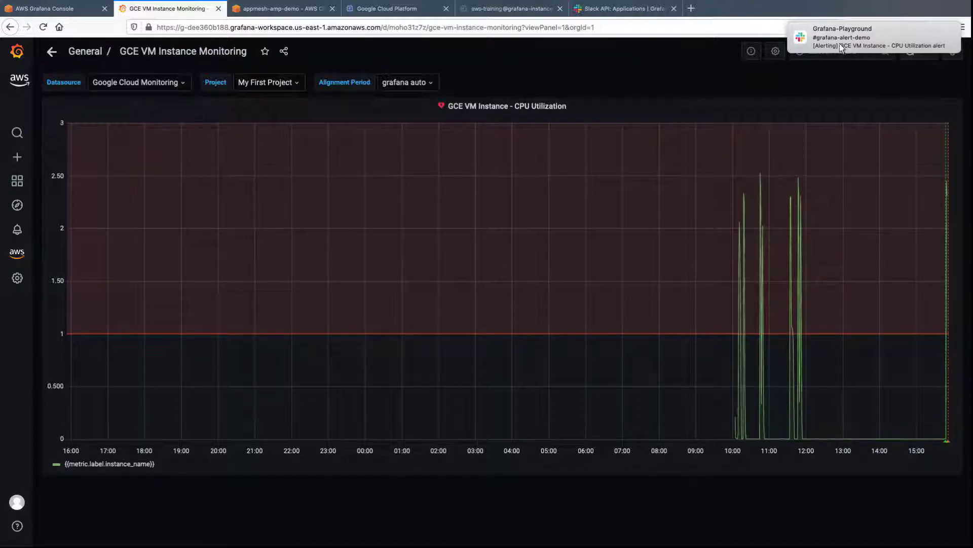
# Open the Slack notification to view the 'High CPU Alert. Action required!!!' message in #grafana-alert-demo
pyautogui.click(810, 43)
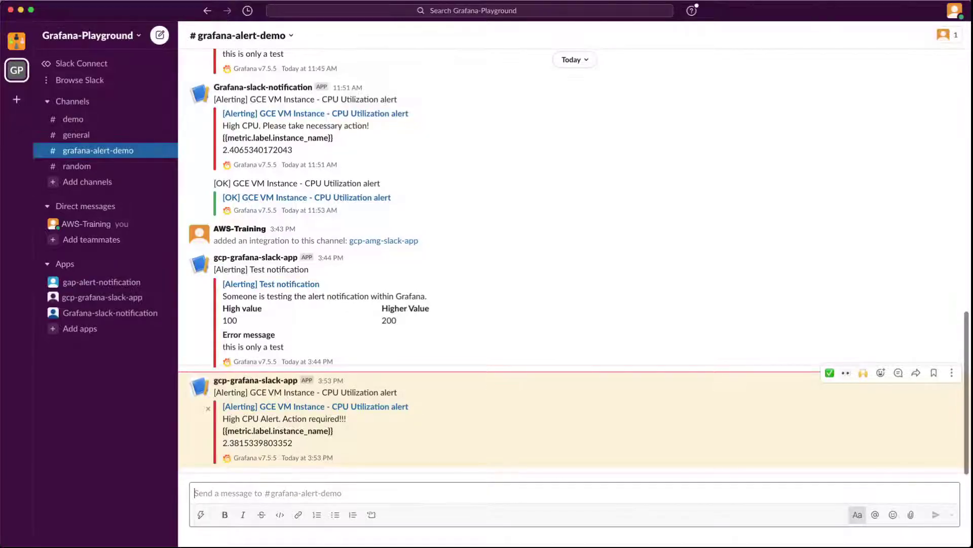